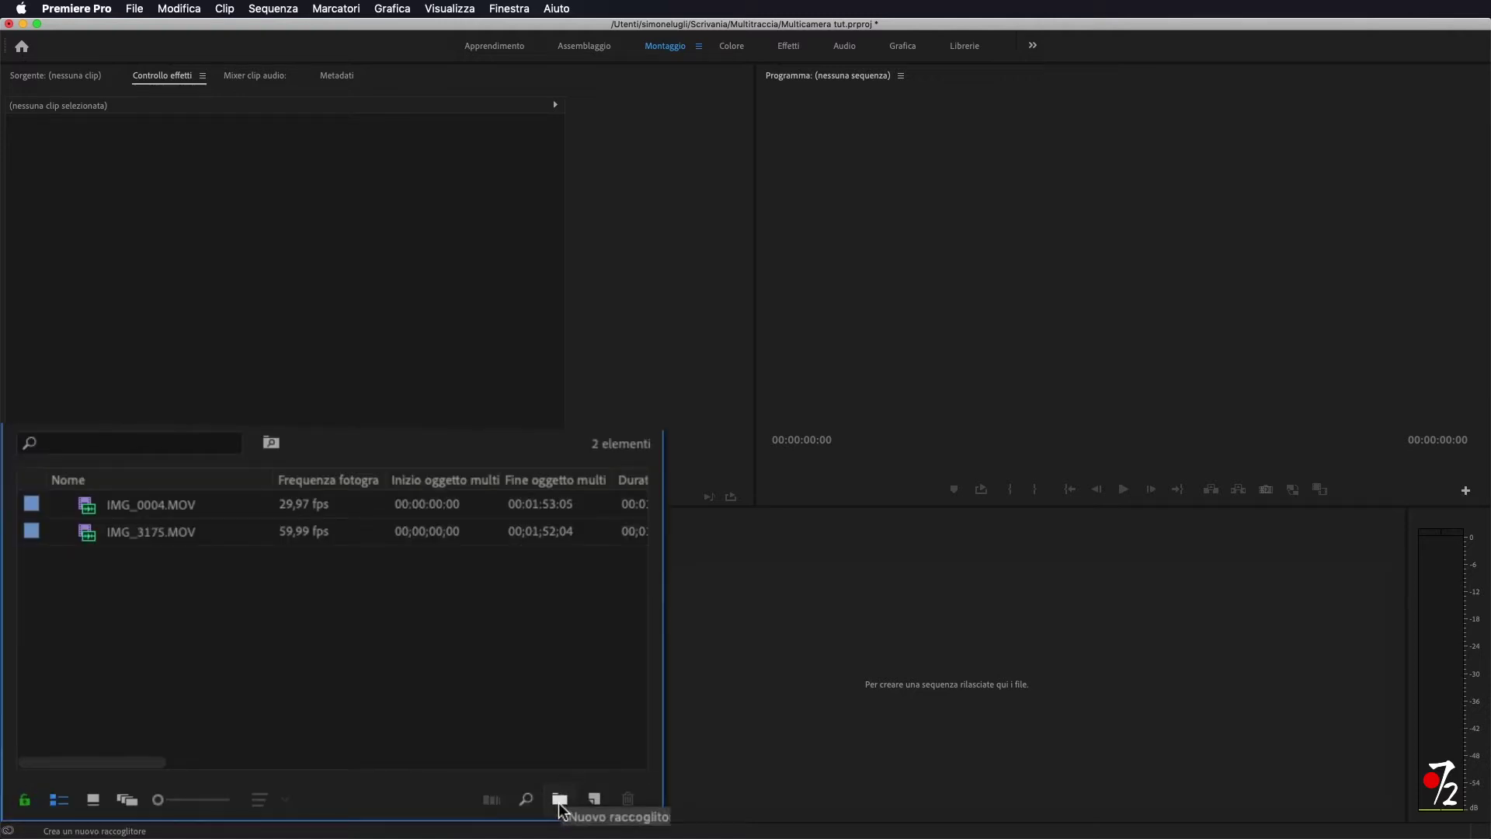
Create a 'Multicamera' bin and move IMG_0004.MOV and IMG_3175.MOV into it.
{"action": "left_click", "coordinate": [560, 800]}
{"action": "type", "text": "Multicamera"}
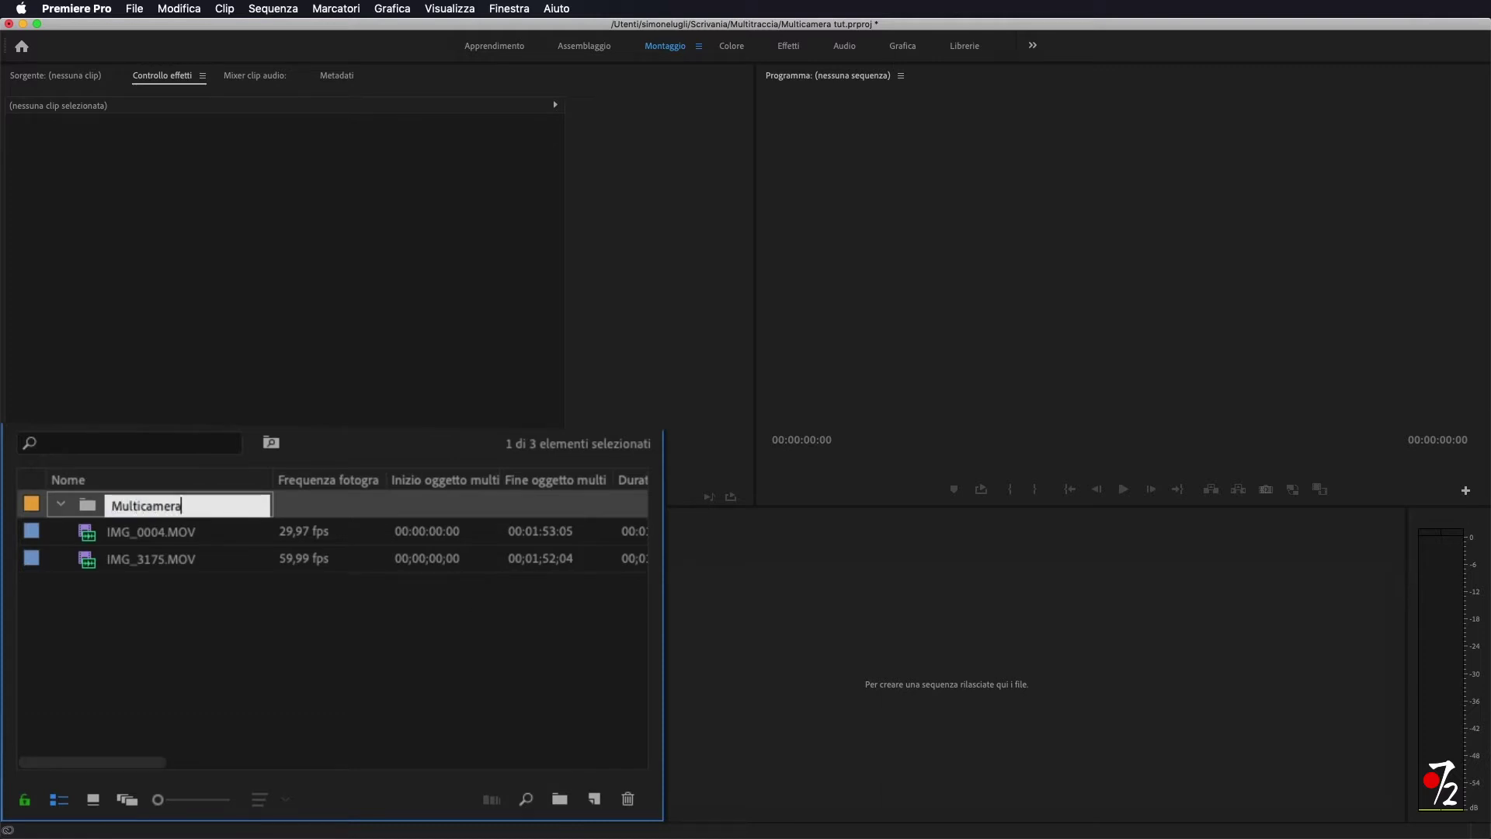
{"action": "left_click", "coordinate": [437, 684]}
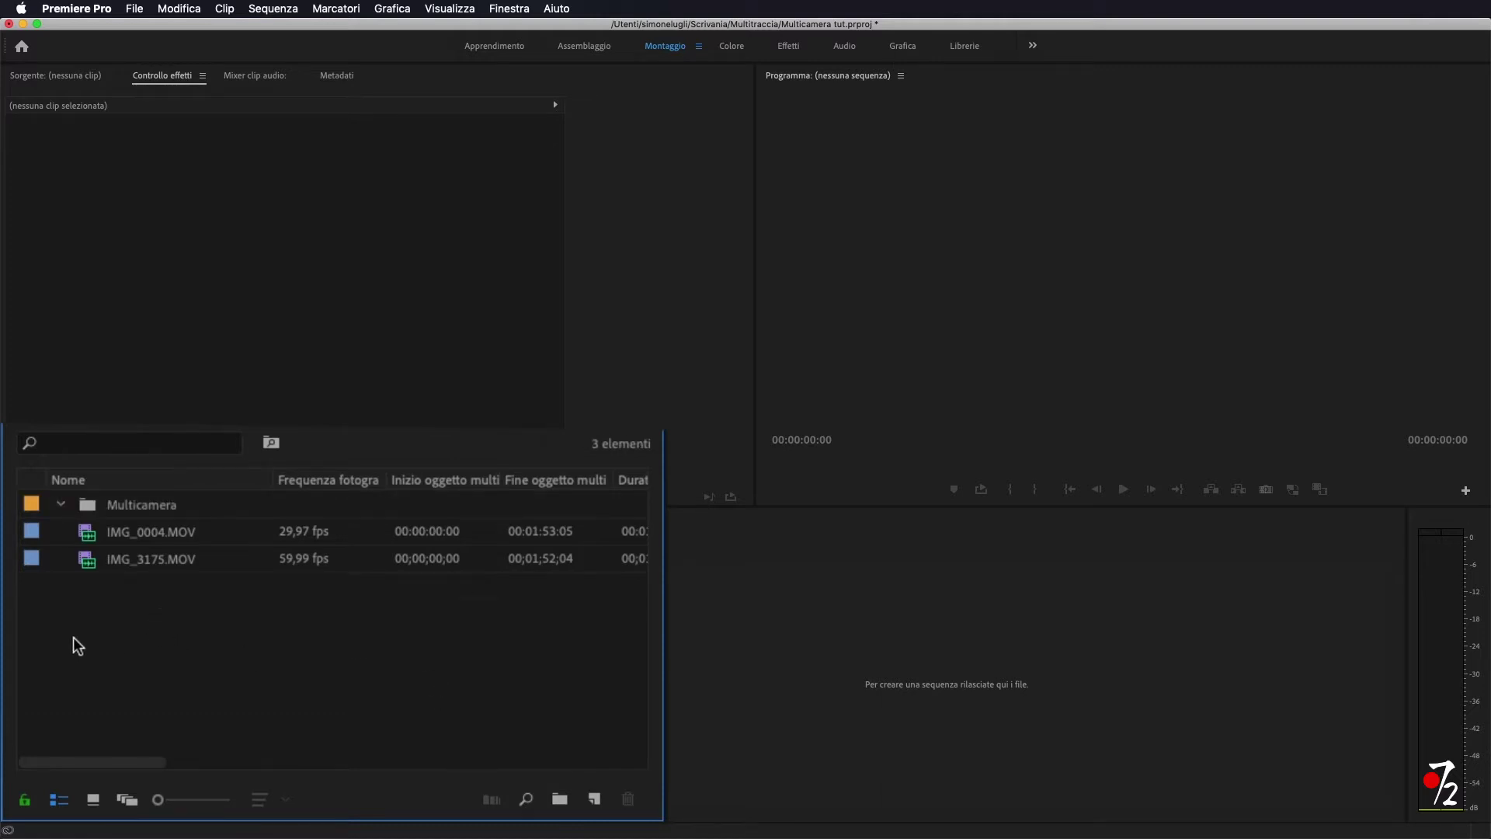
{"action": "left_click_drag", "start_coordinate": [184, 590], "coordinate": [147, 507]}
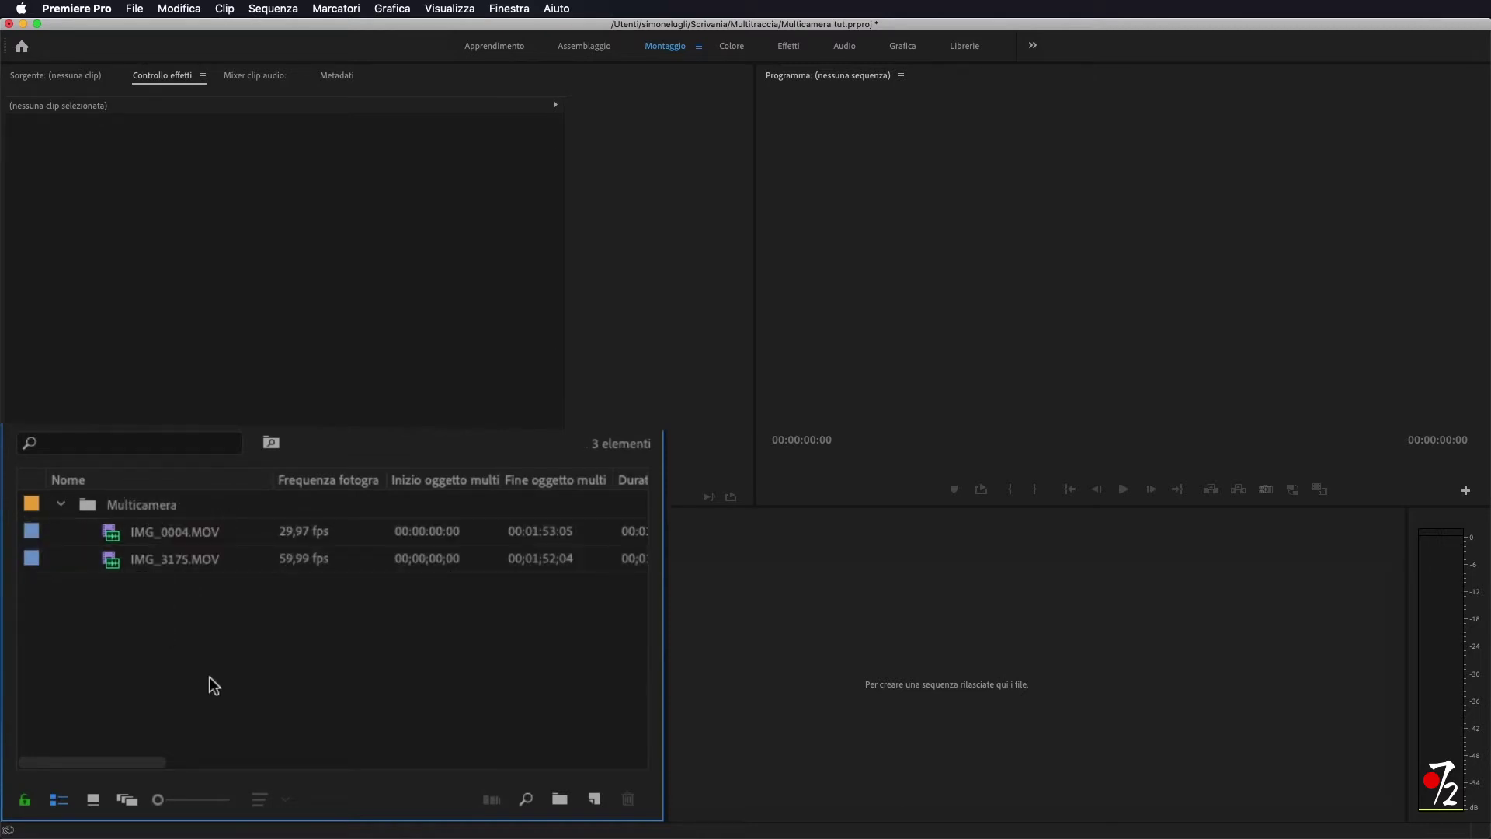
{"action": "left_click", "coordinate": [165, 510]}
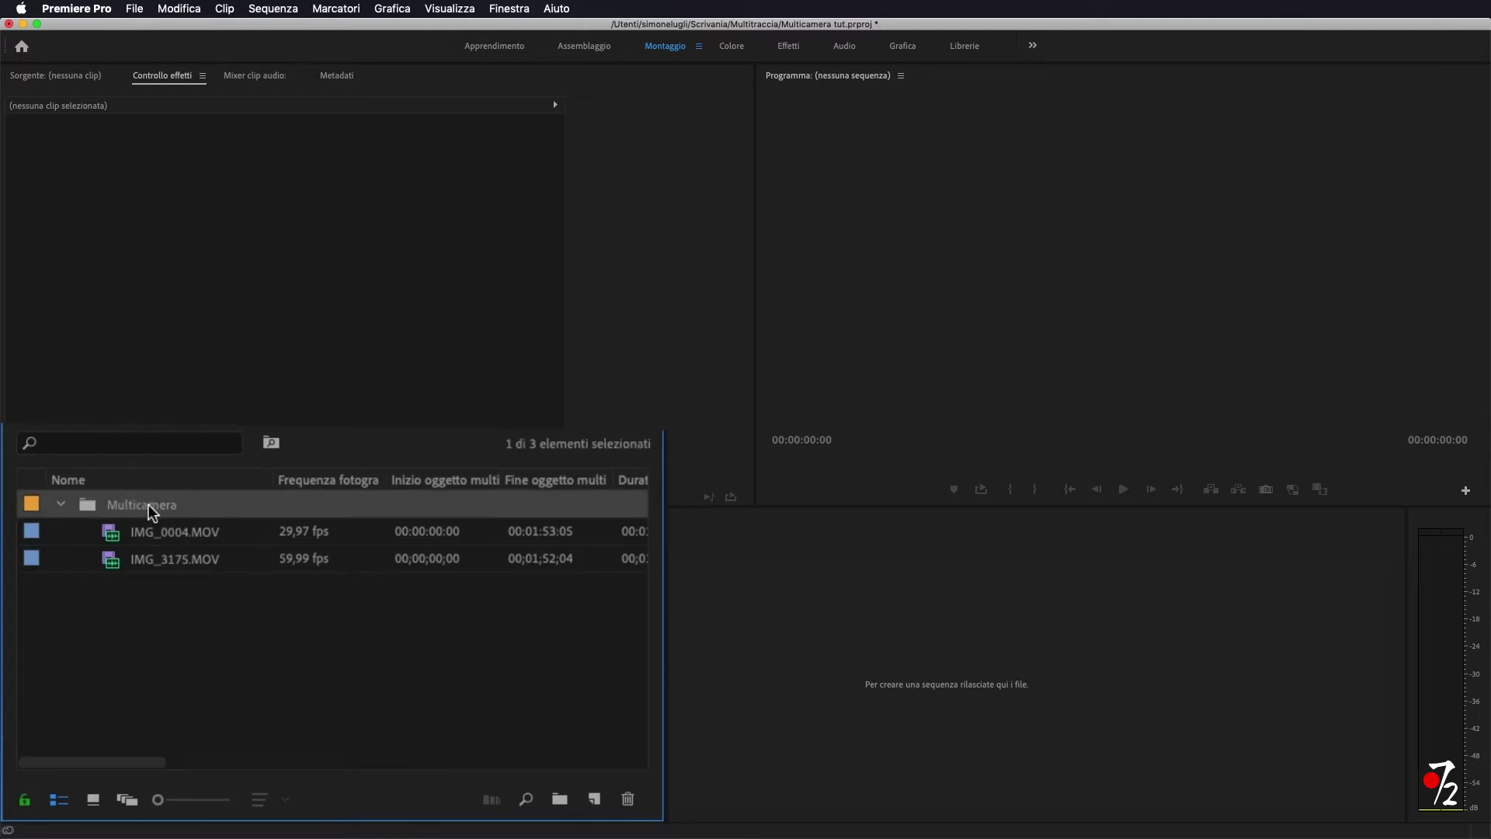
{"action": "right_click", "coordinate": [173, 509]}
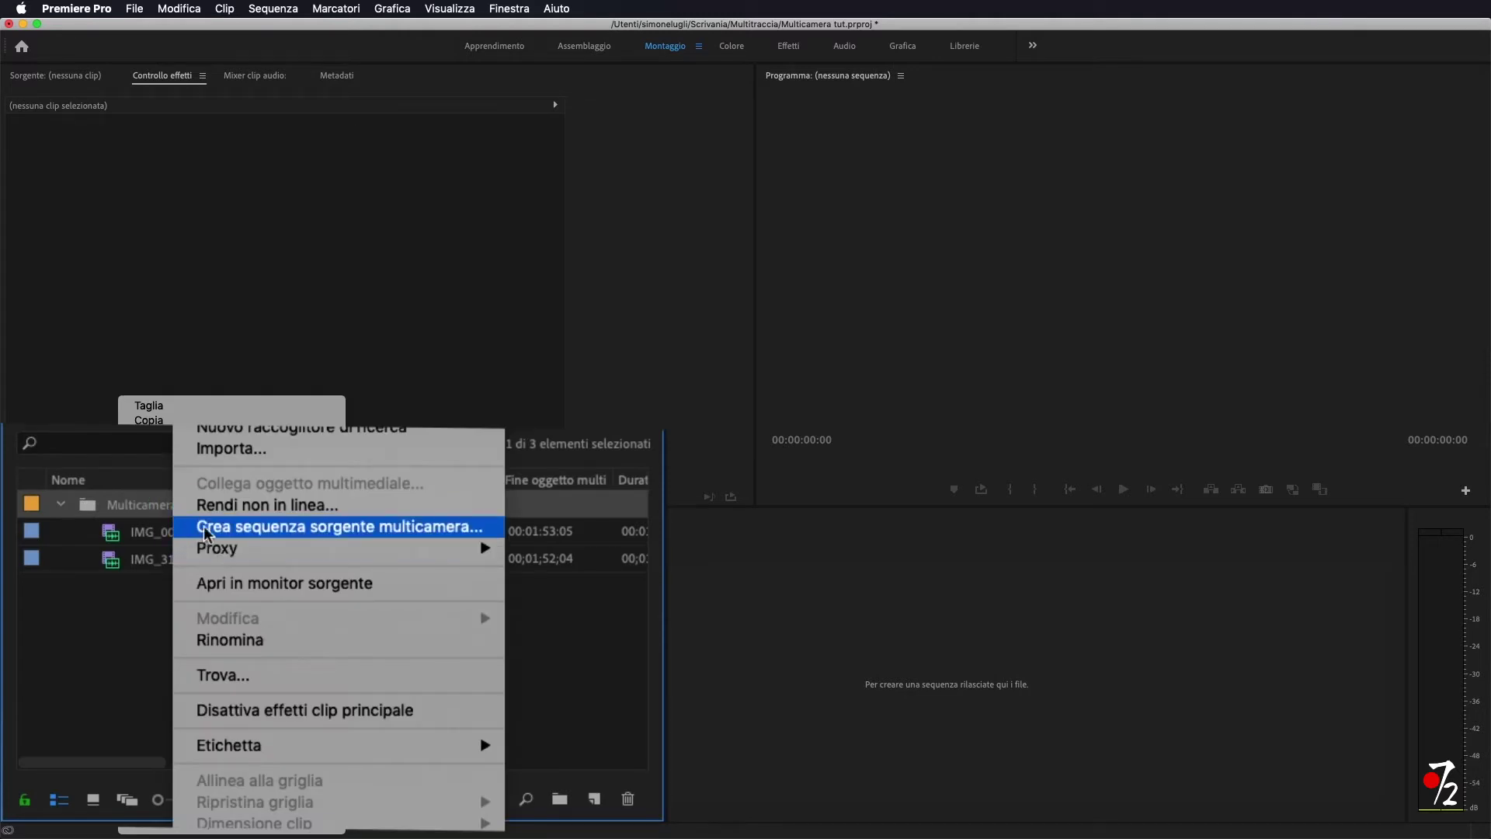
Build a multicamera source sequence from the bin's clips, synced by Audio.
{"action": "left_click", "coordinate": [404, 526]}
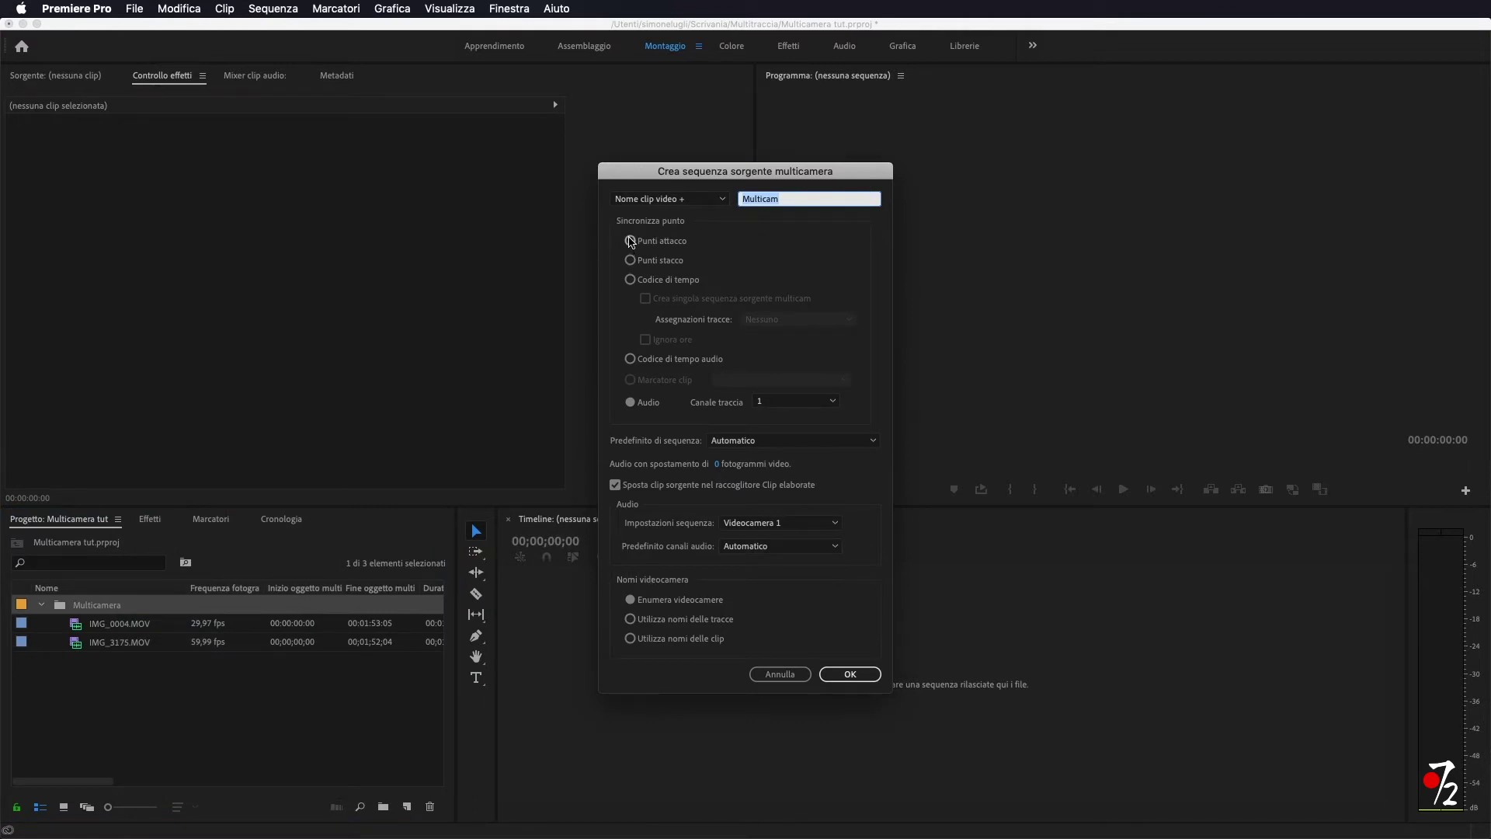
{"action": "left_click", "coordinate": [630, 401]}
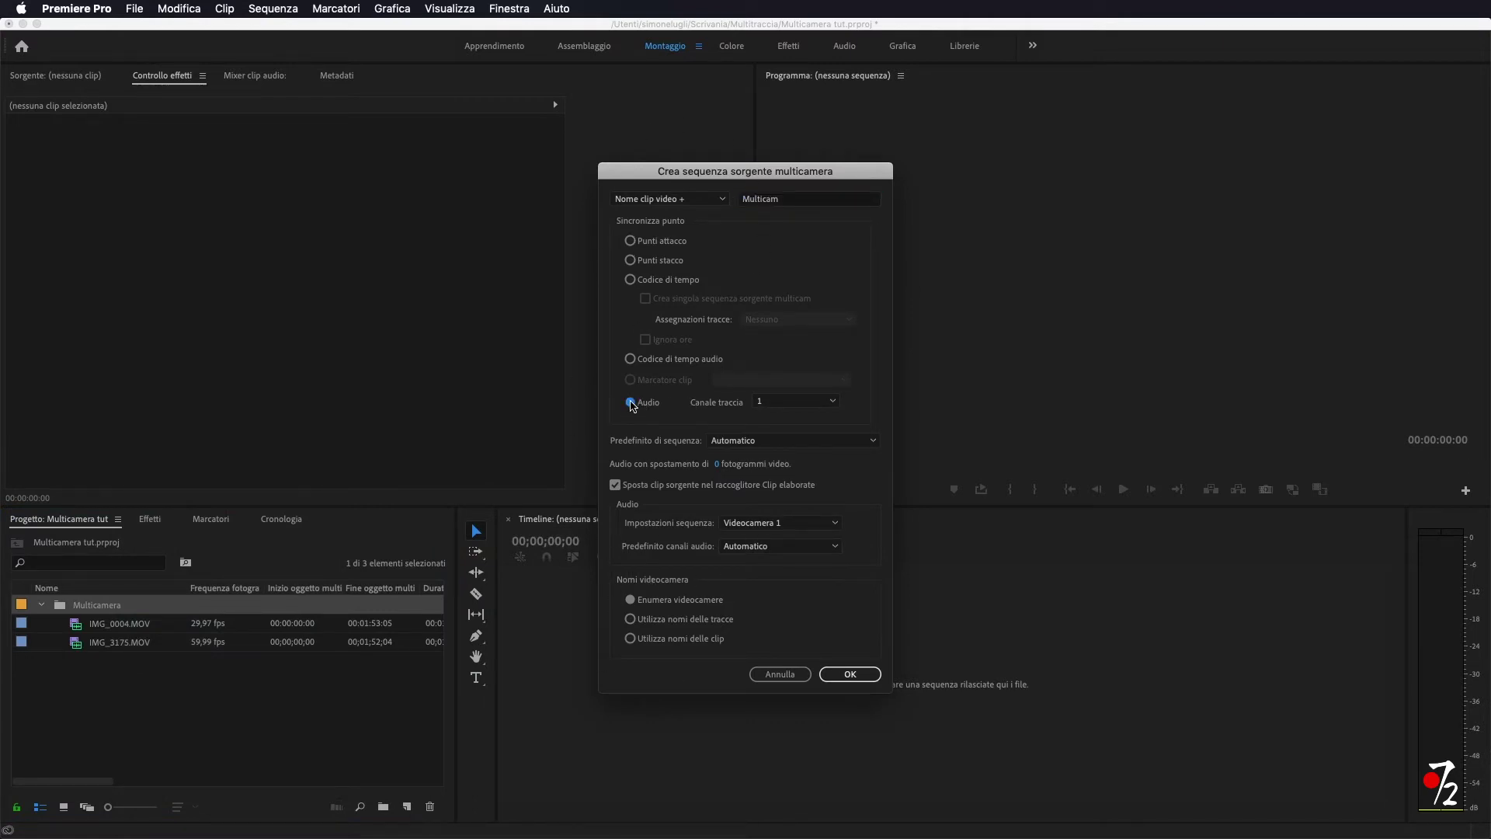
{"action": "left_click", "coordinate": [812, 400]}
{"action": "left_click", "coordinate": [779, 411]}
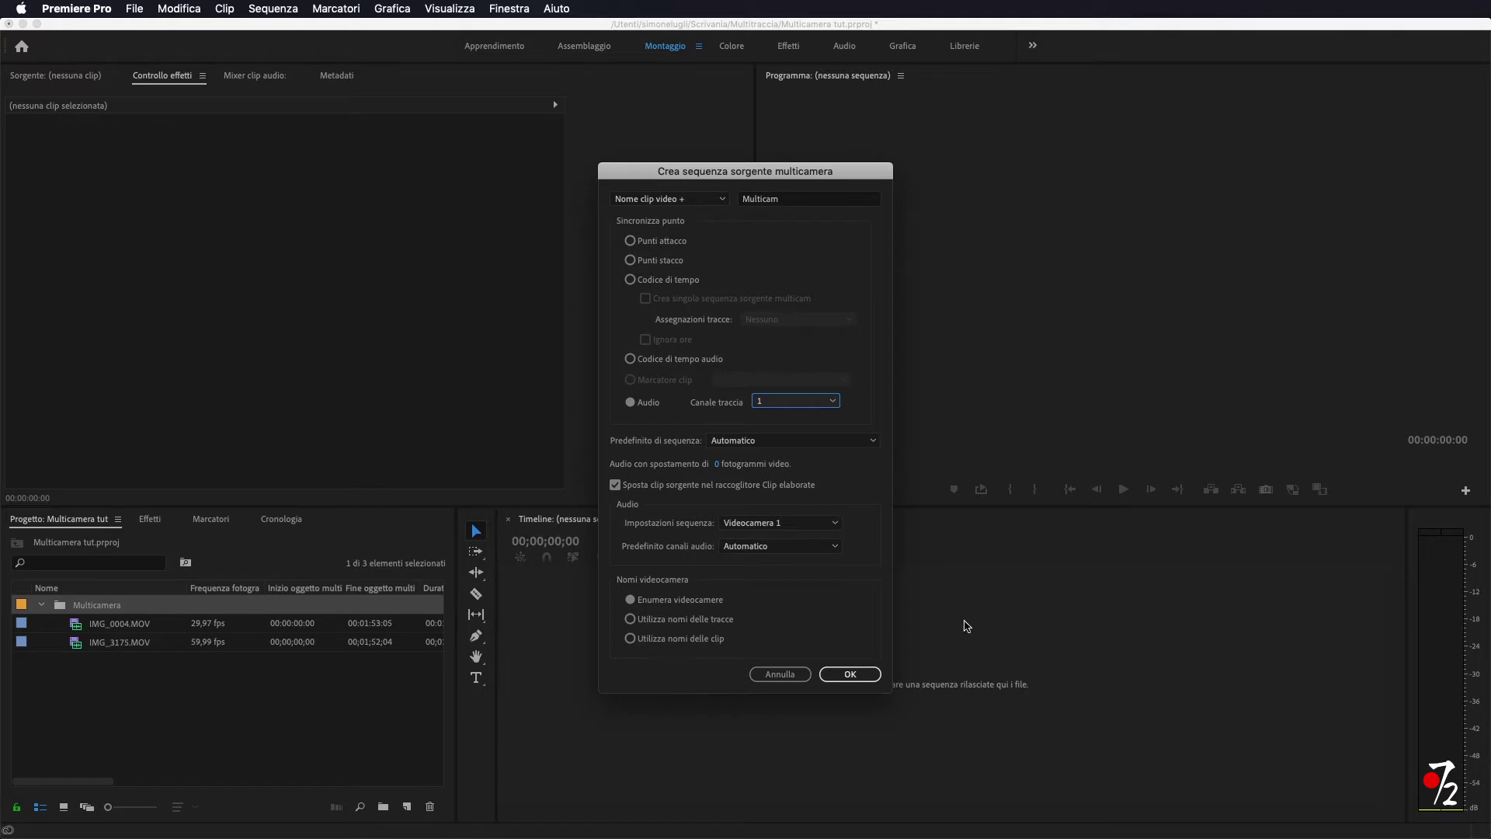
{"action": "left_click", "coordinate": [855, 677]}
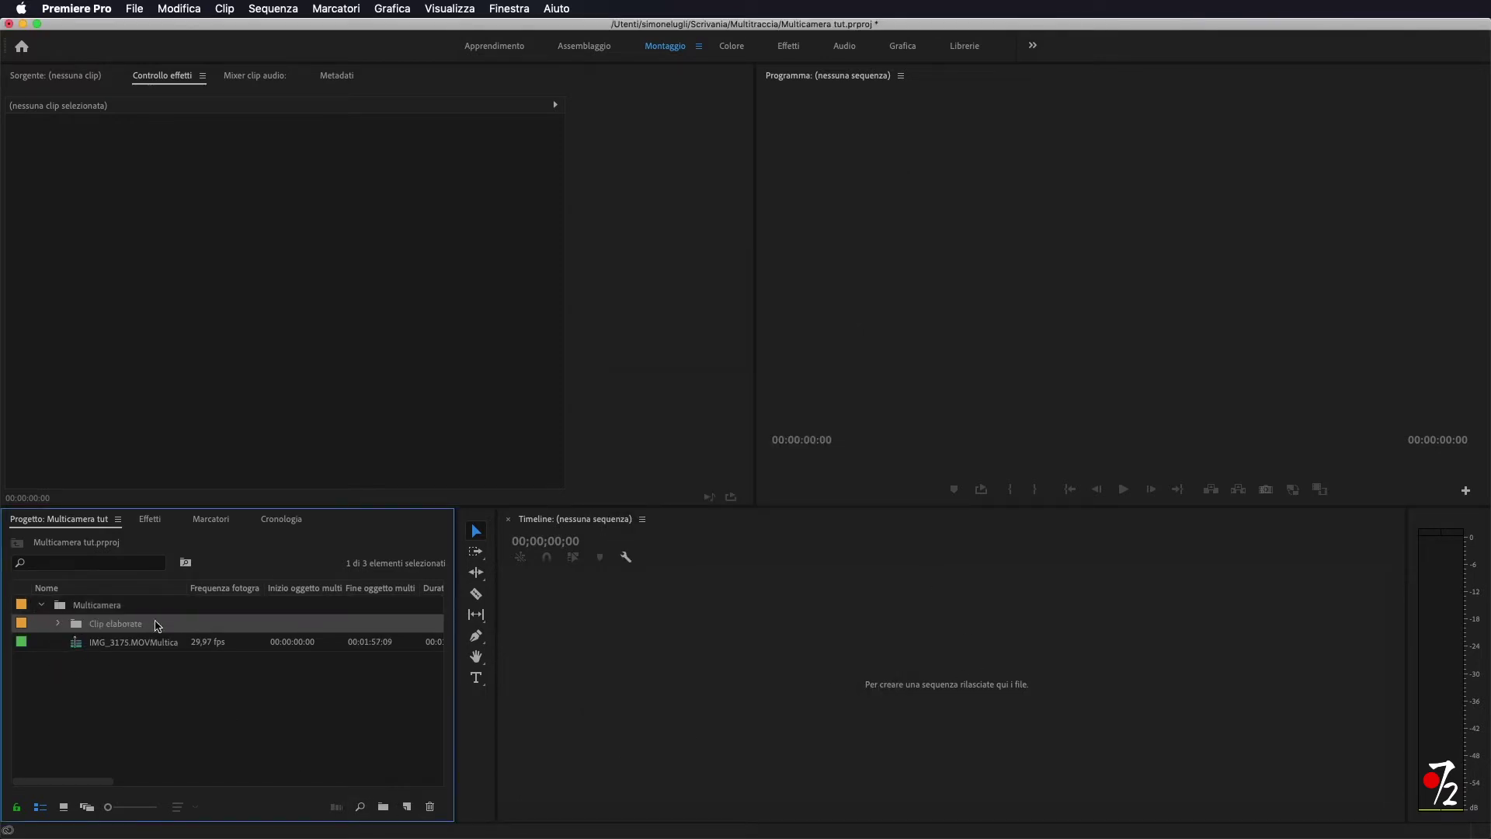
Create the IMG_3175 sequence from the multicam source clip using Nuova sequenza da clip.
{"action": "left_click", "coordinate": [114, 655]}
{"action": "left_click", "coordinate": [127, 644]}
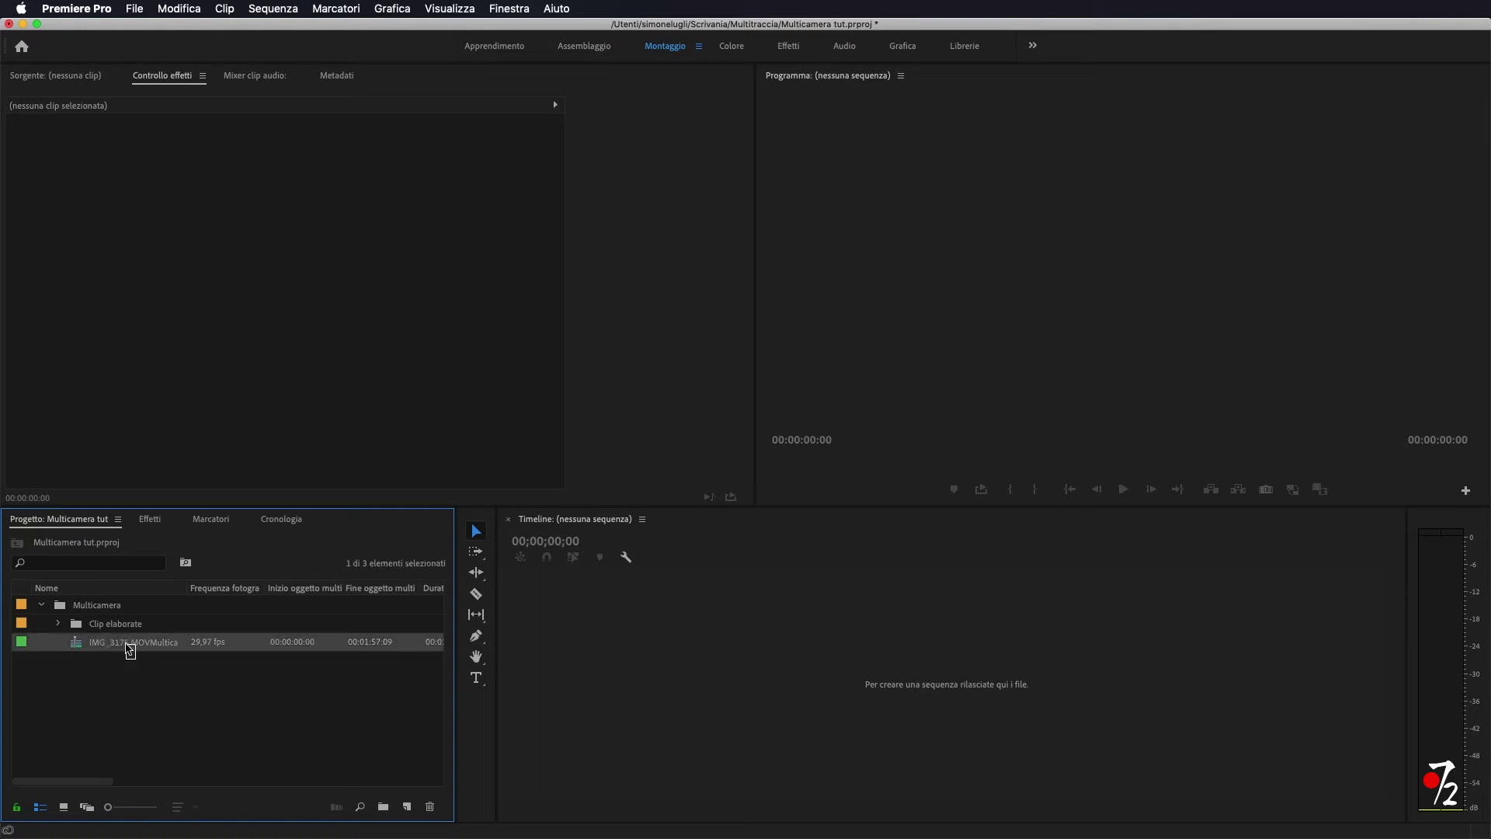
{"action": "left_click", "coordinate": [135, 702]}
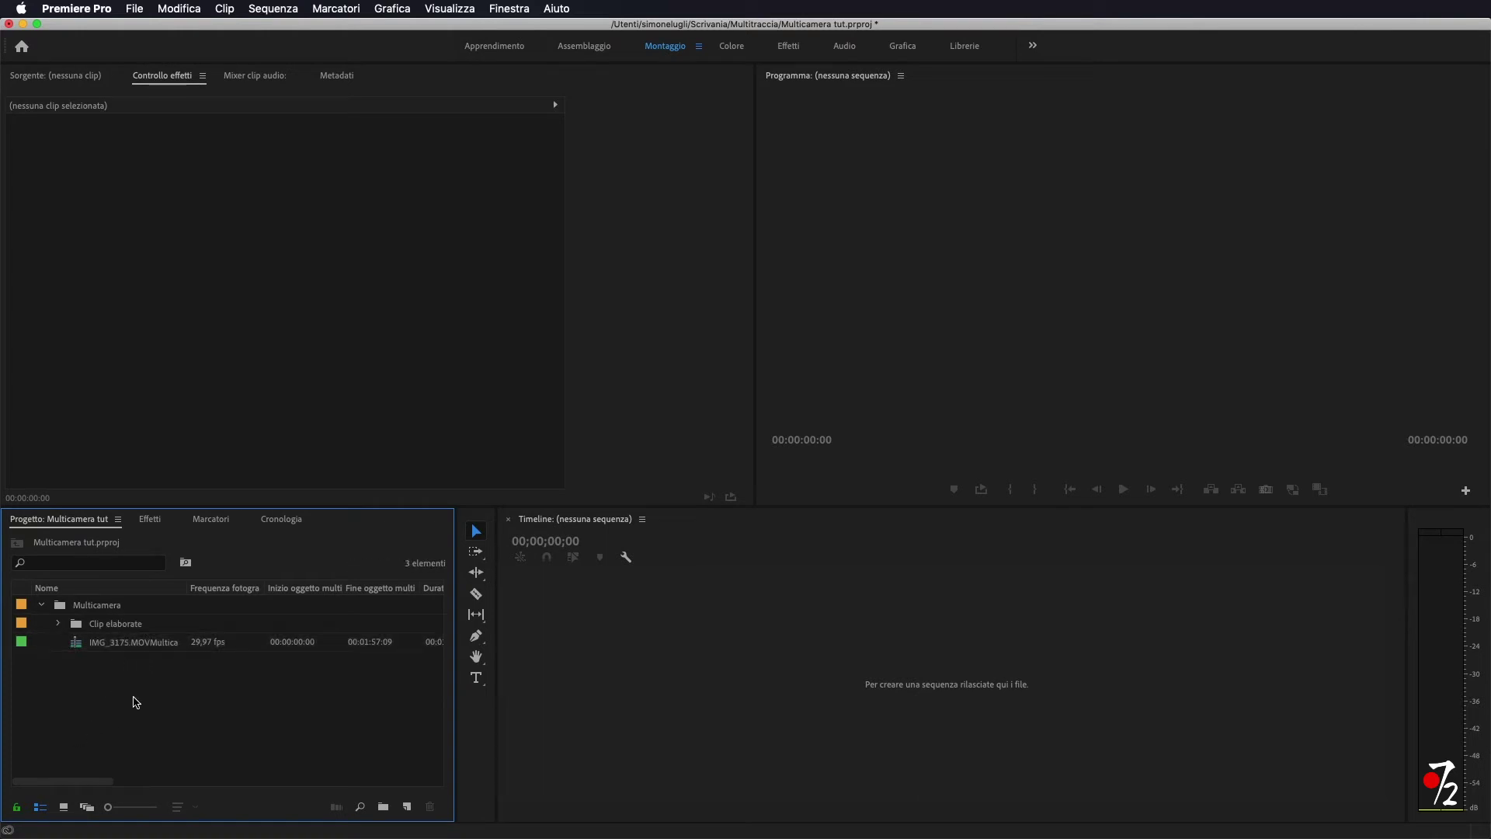
{"action": "right_click", "coordinate": [132, 653]}
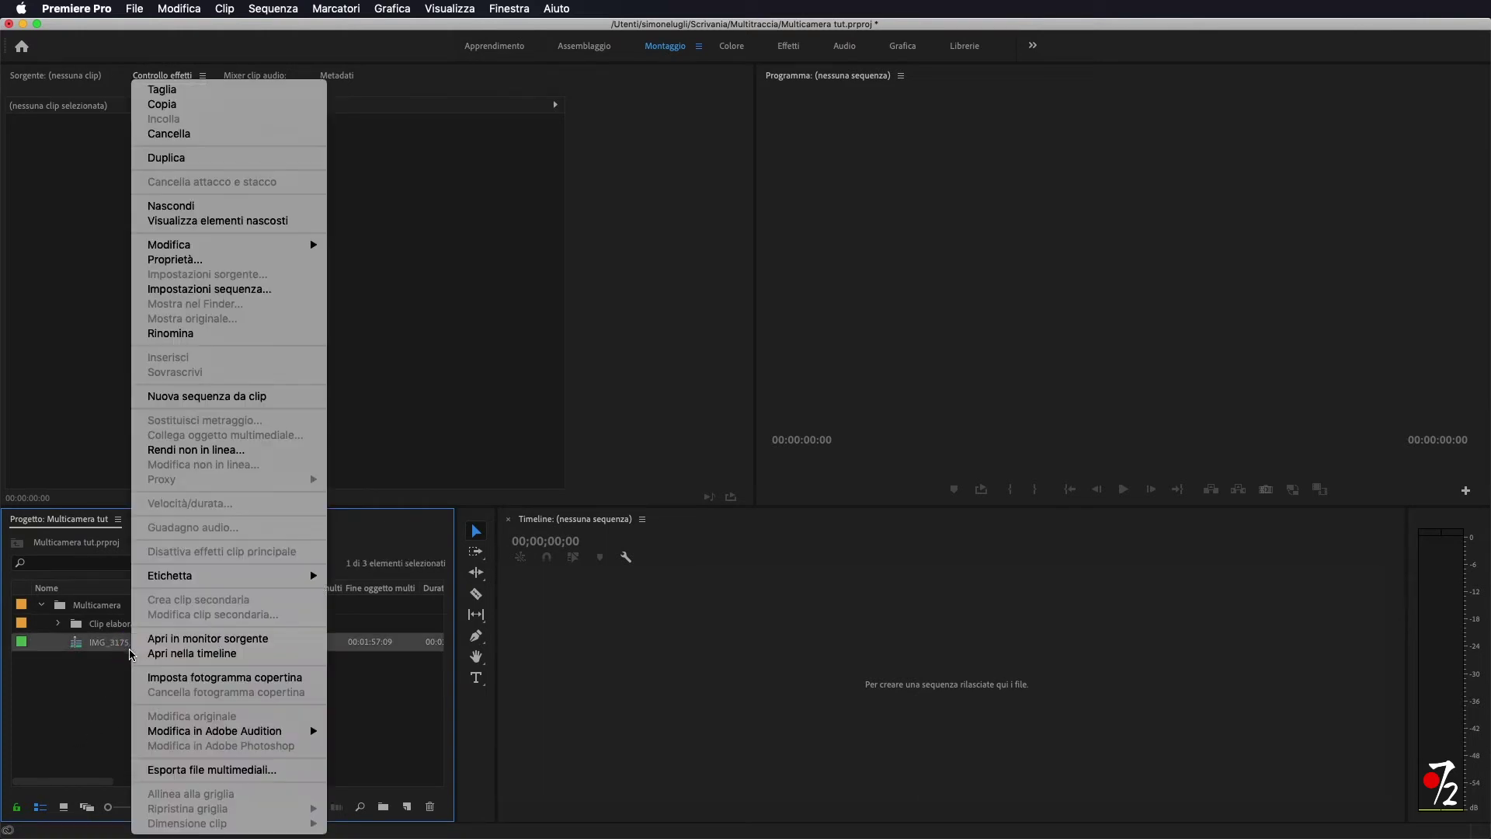
{"action": "left_click", "coordinate": [95, 694]}
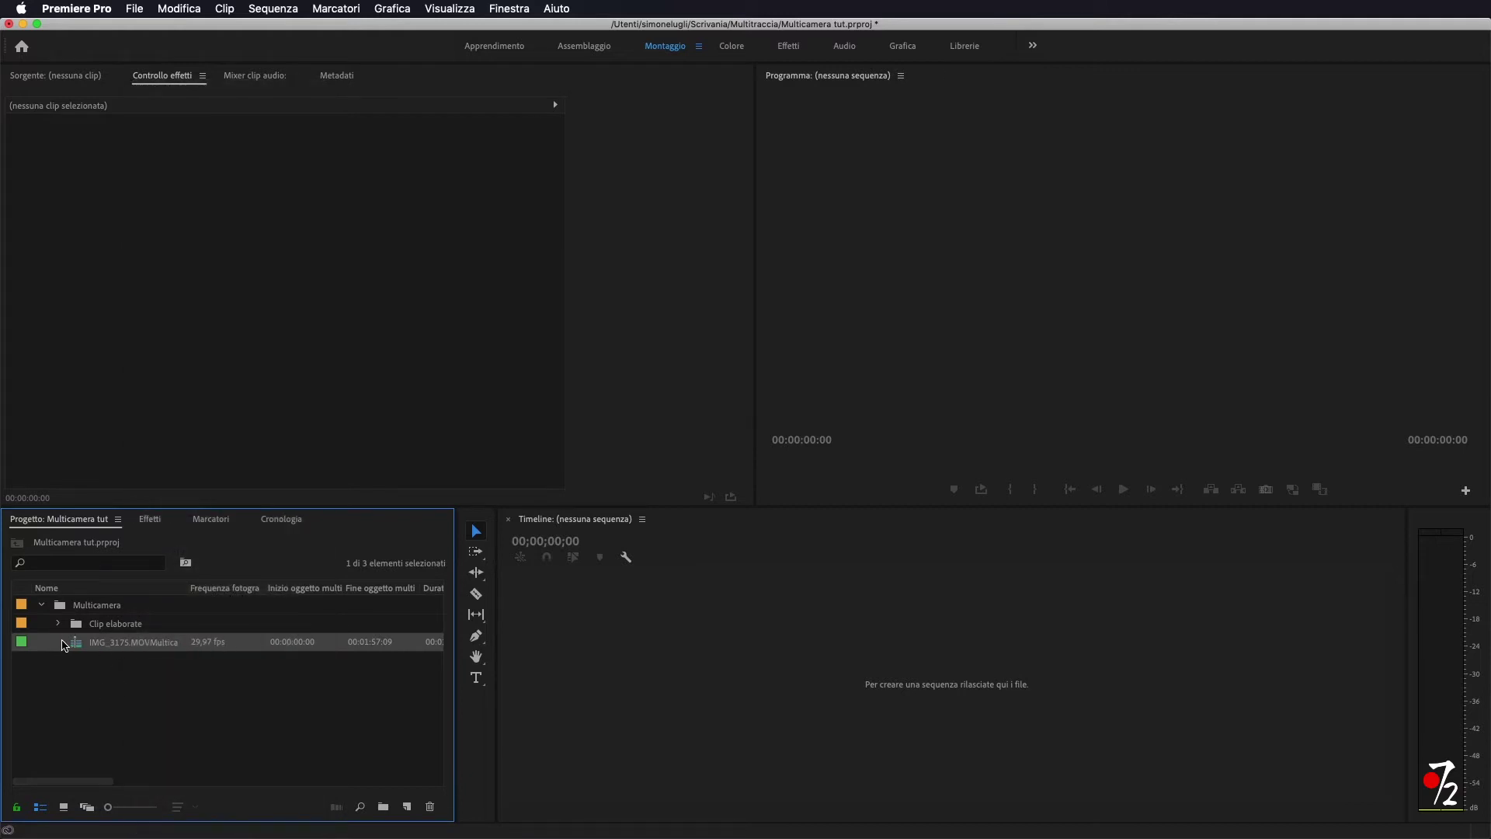
{"action": "right_click", "coordinate": [163, 651]}
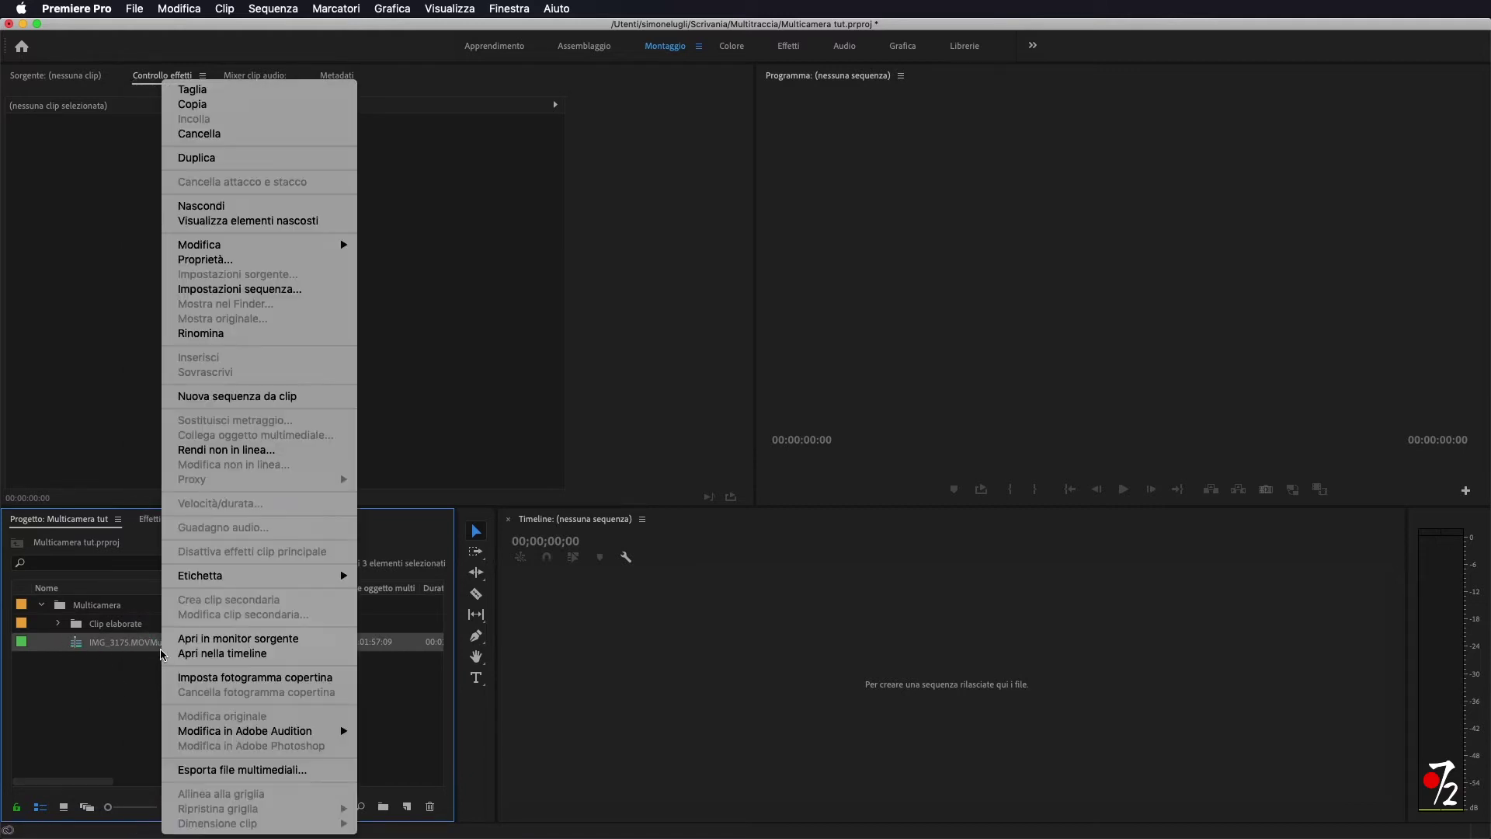
{"action": "left_click", "coordinate": [249, 397]}
{"action": "left_click_drag", "start_coordinate": [686, 559], "coordinate": [775, 563]}
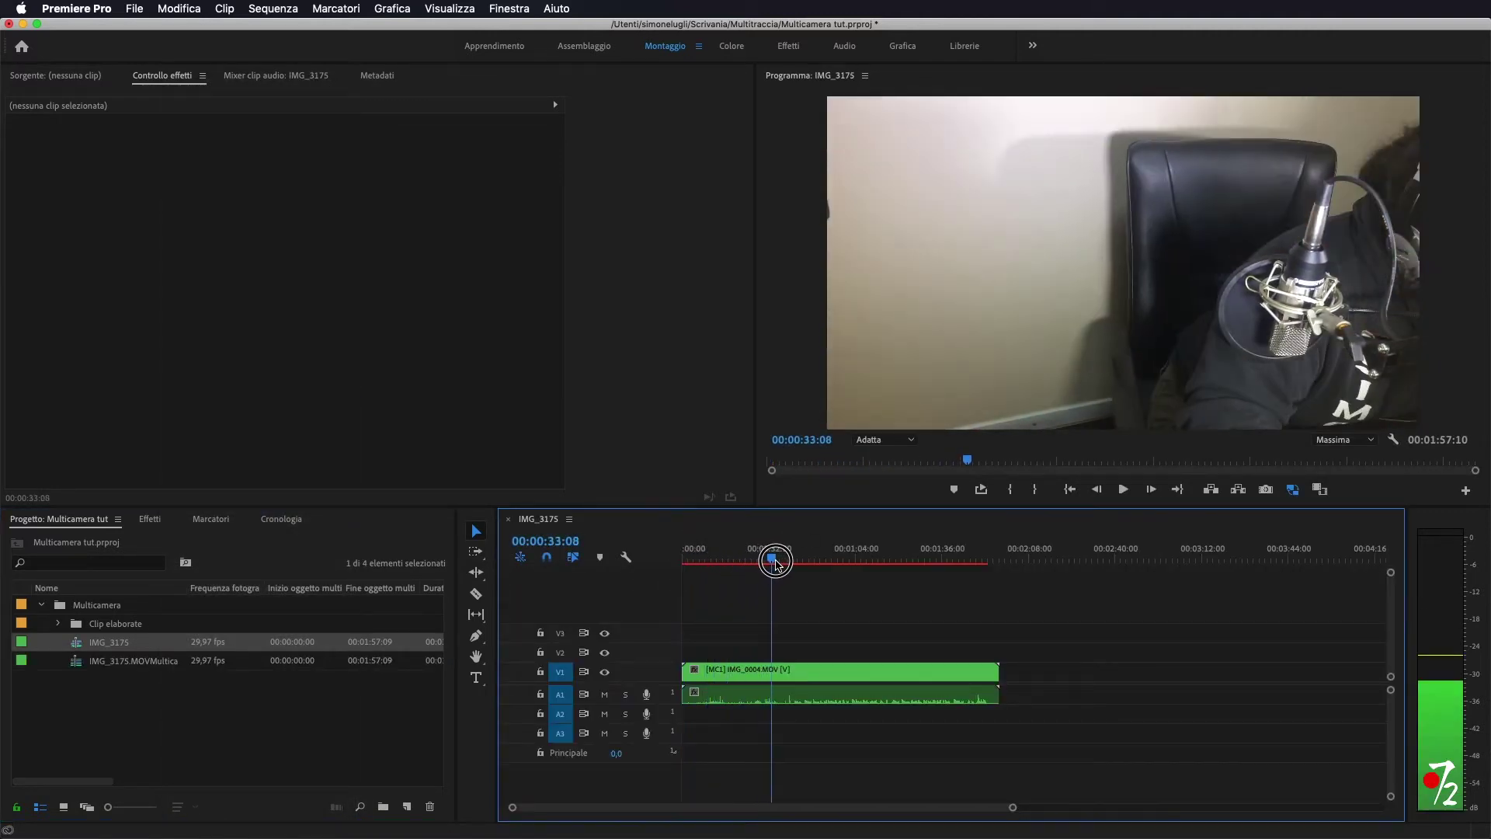
{"action": "left_click_drag", "start_coordinate": [776, 563], "coordinate": [815, 561]}
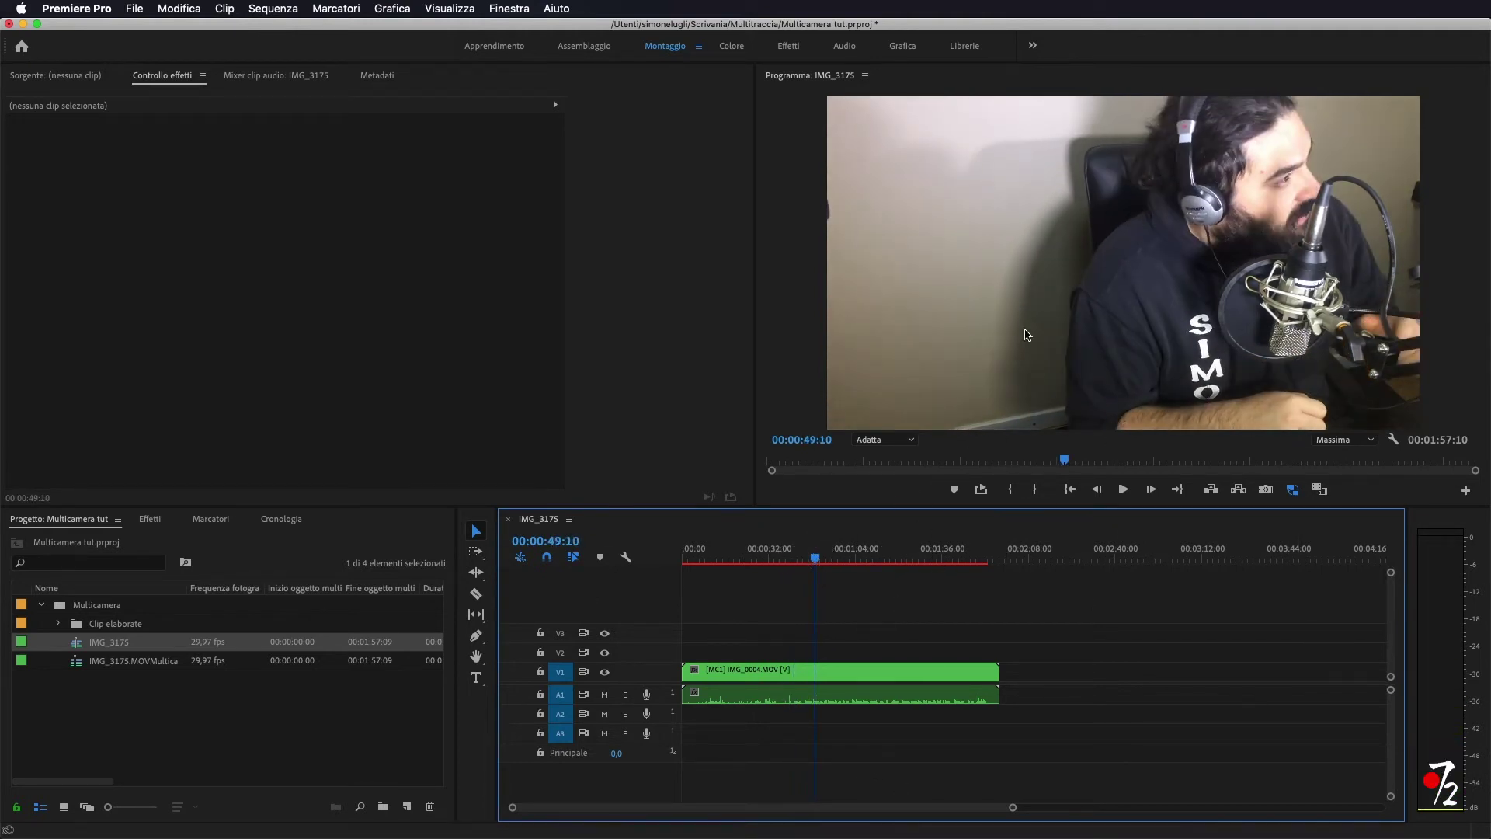
{"action": "left_click_drag", "start_coordinate": [816, 562], "coordinate": [683, 561]}
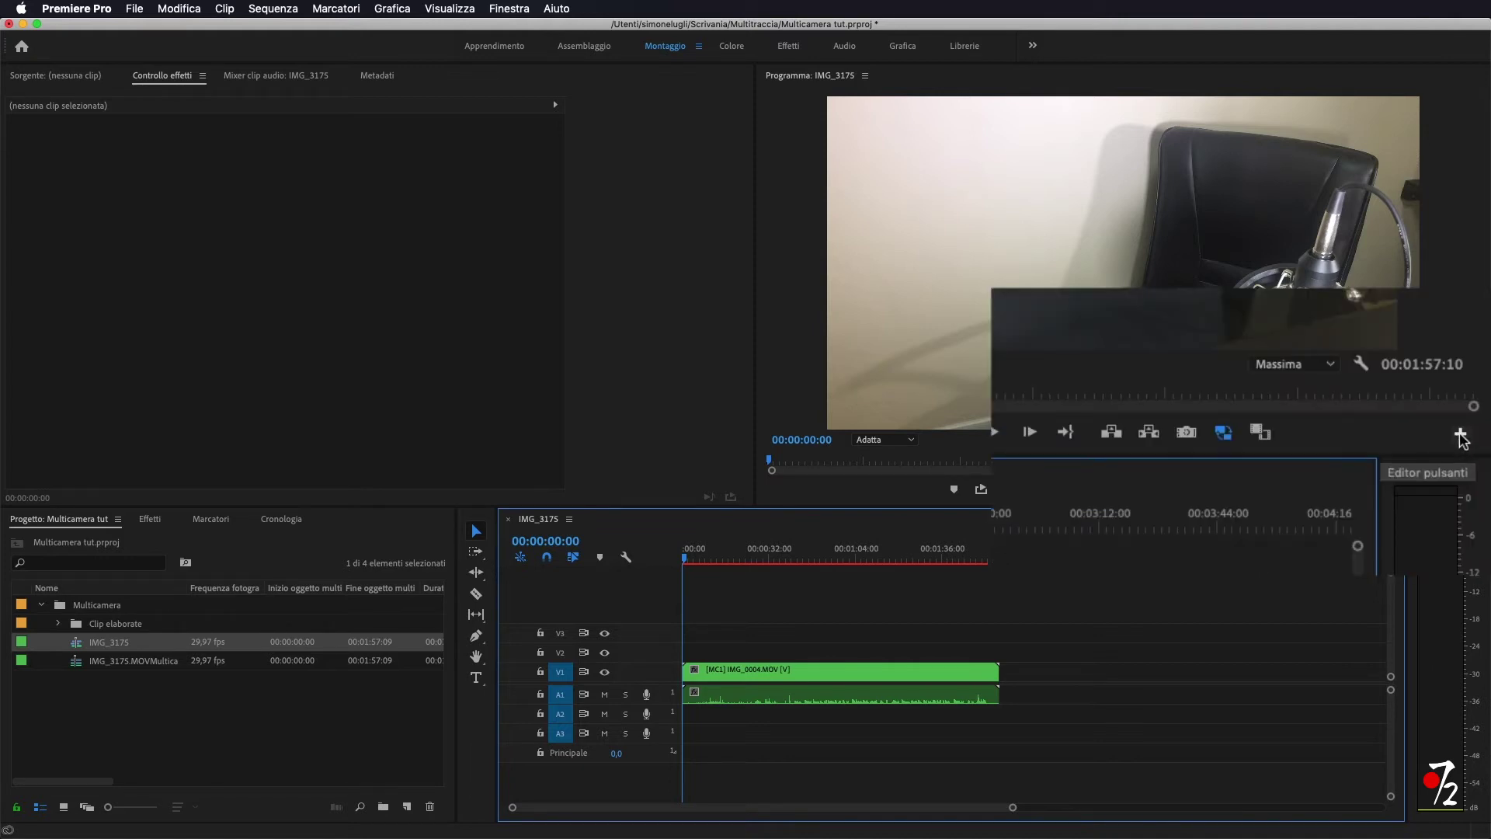
Add the multi-camera view toggle to the Program monitor controls and switch to multi-camera view.
{"action": "left_click", "coordinate": [1460, 438]}
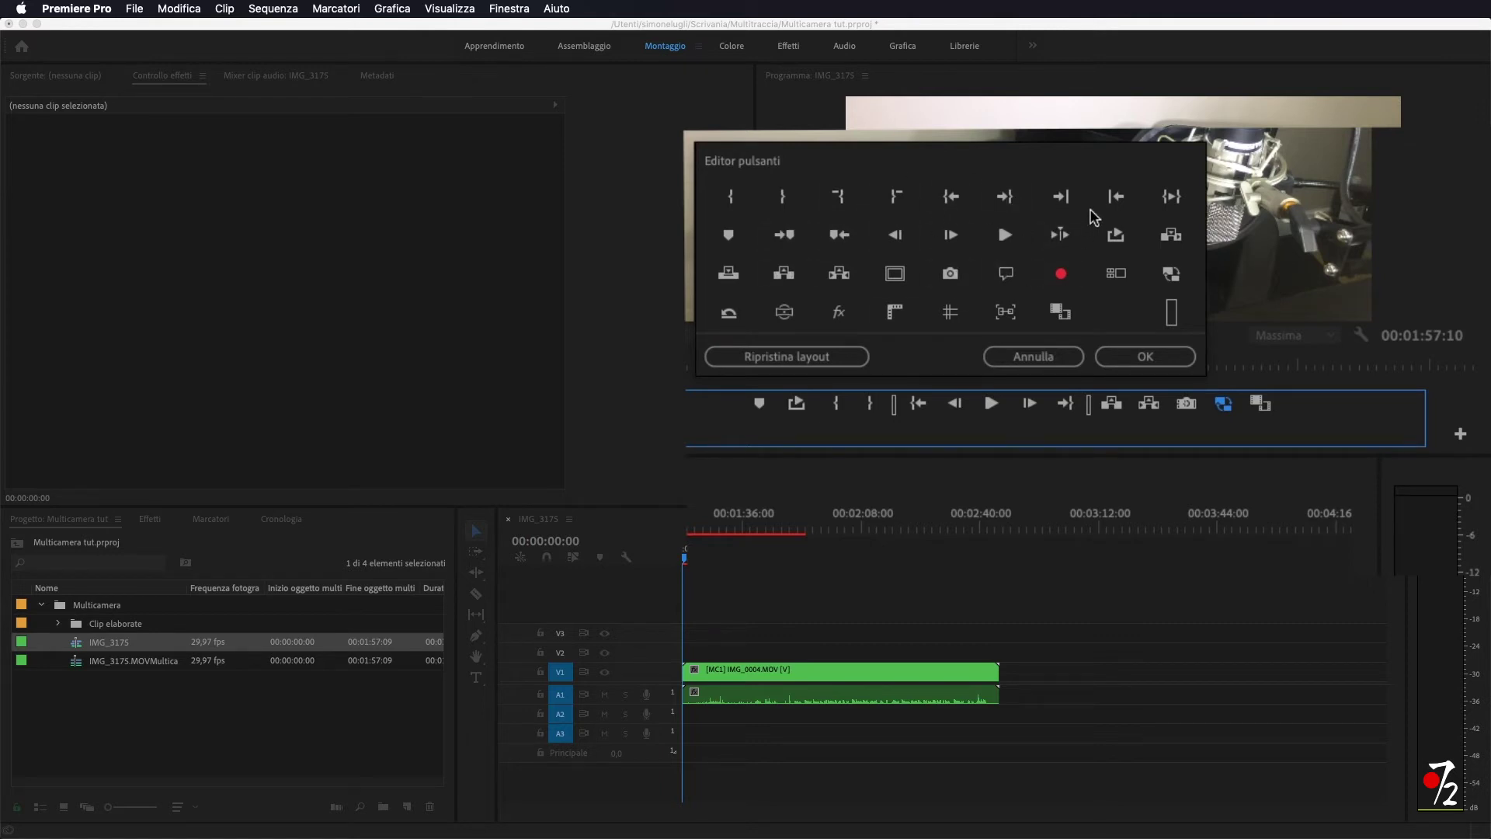
{"action": "left_click_drag", "start_coordinate": [1116, 272], "coordinate": [1171, 410]}
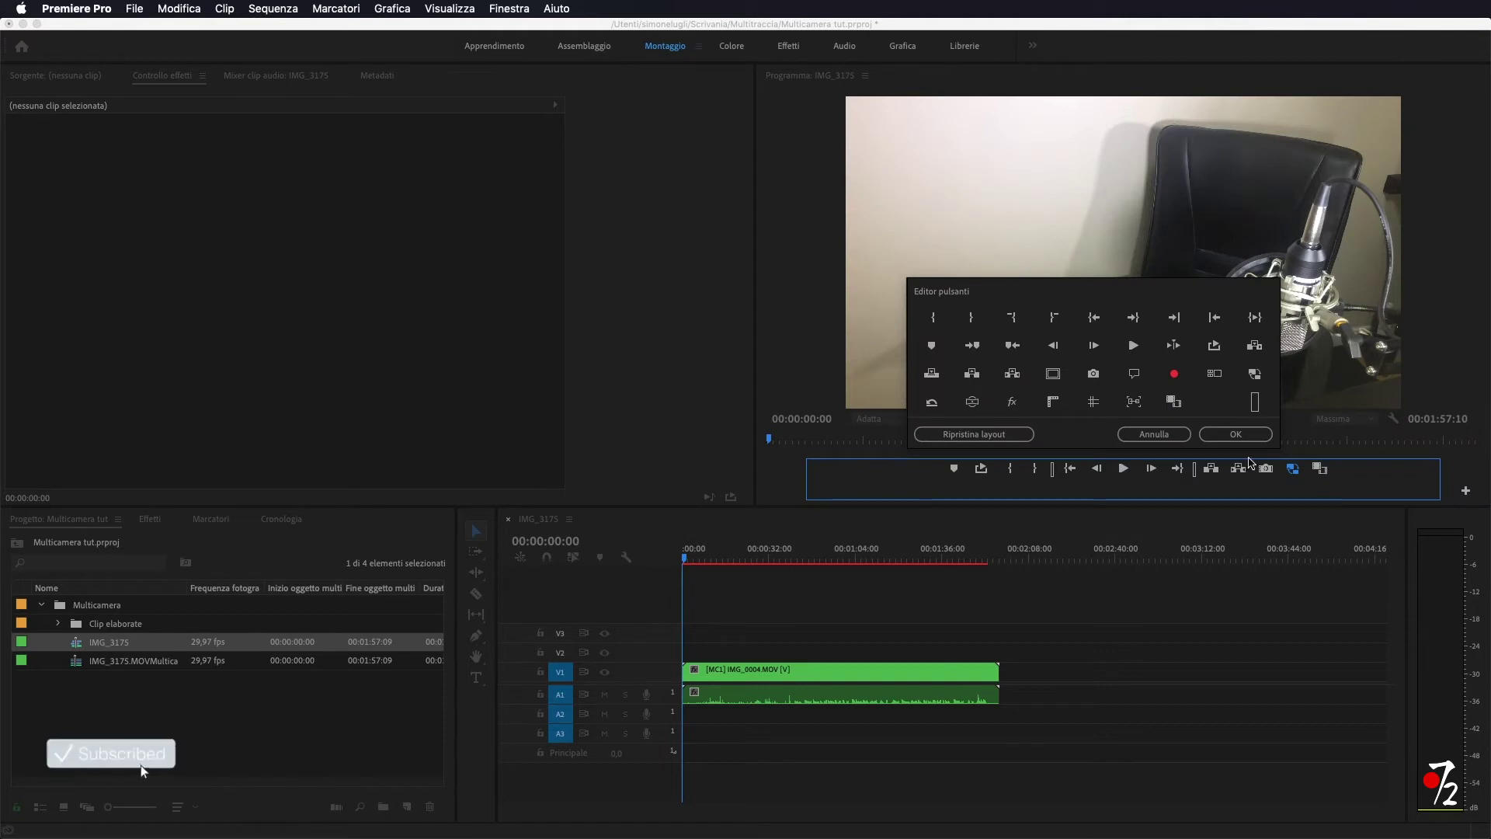
{"action": "left_click", "coordinate": [1214, 432]}
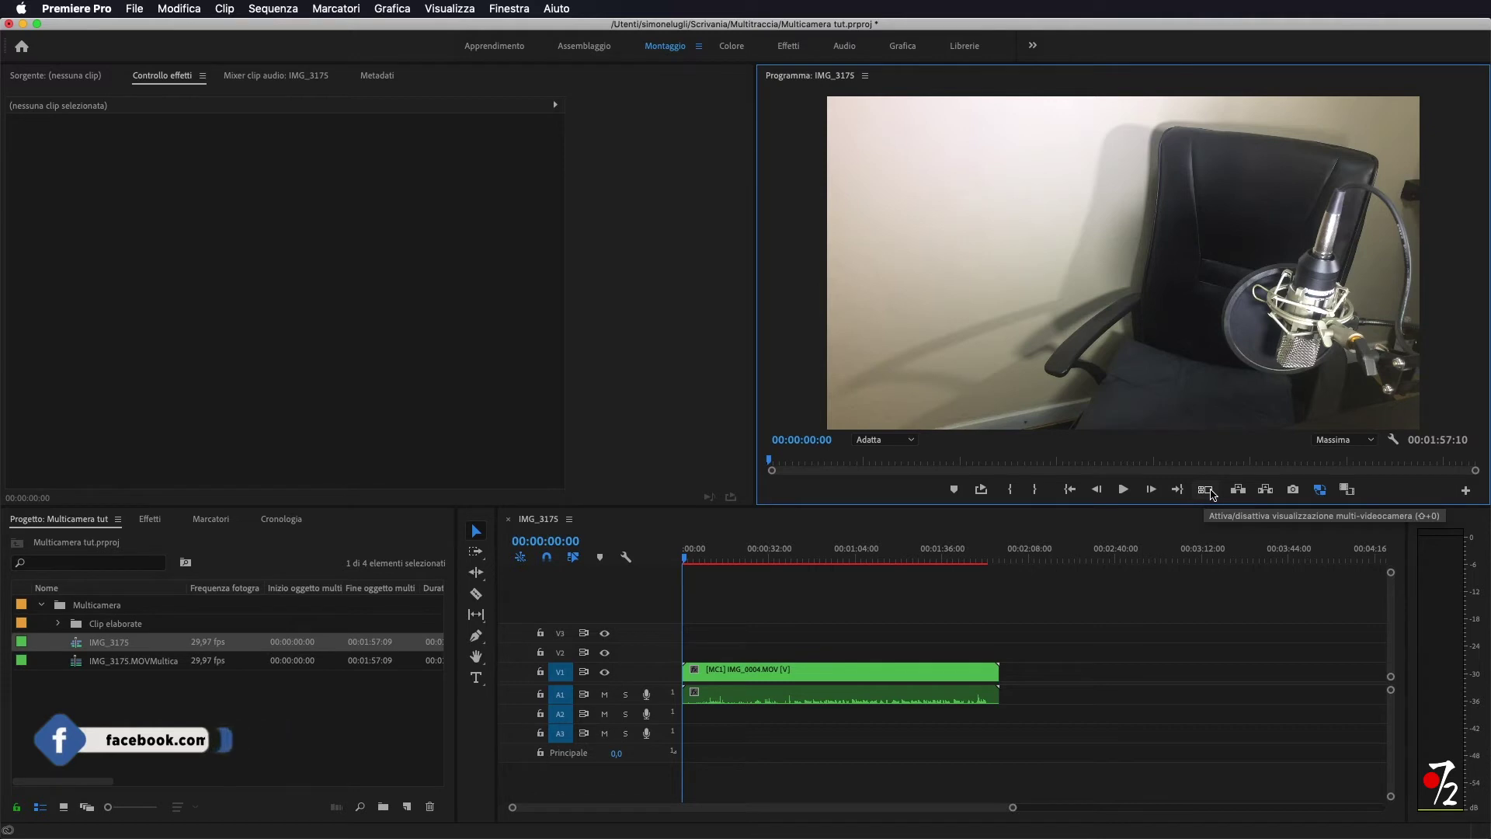
{"action": "left_click", "coordinate": [1206, 490]}
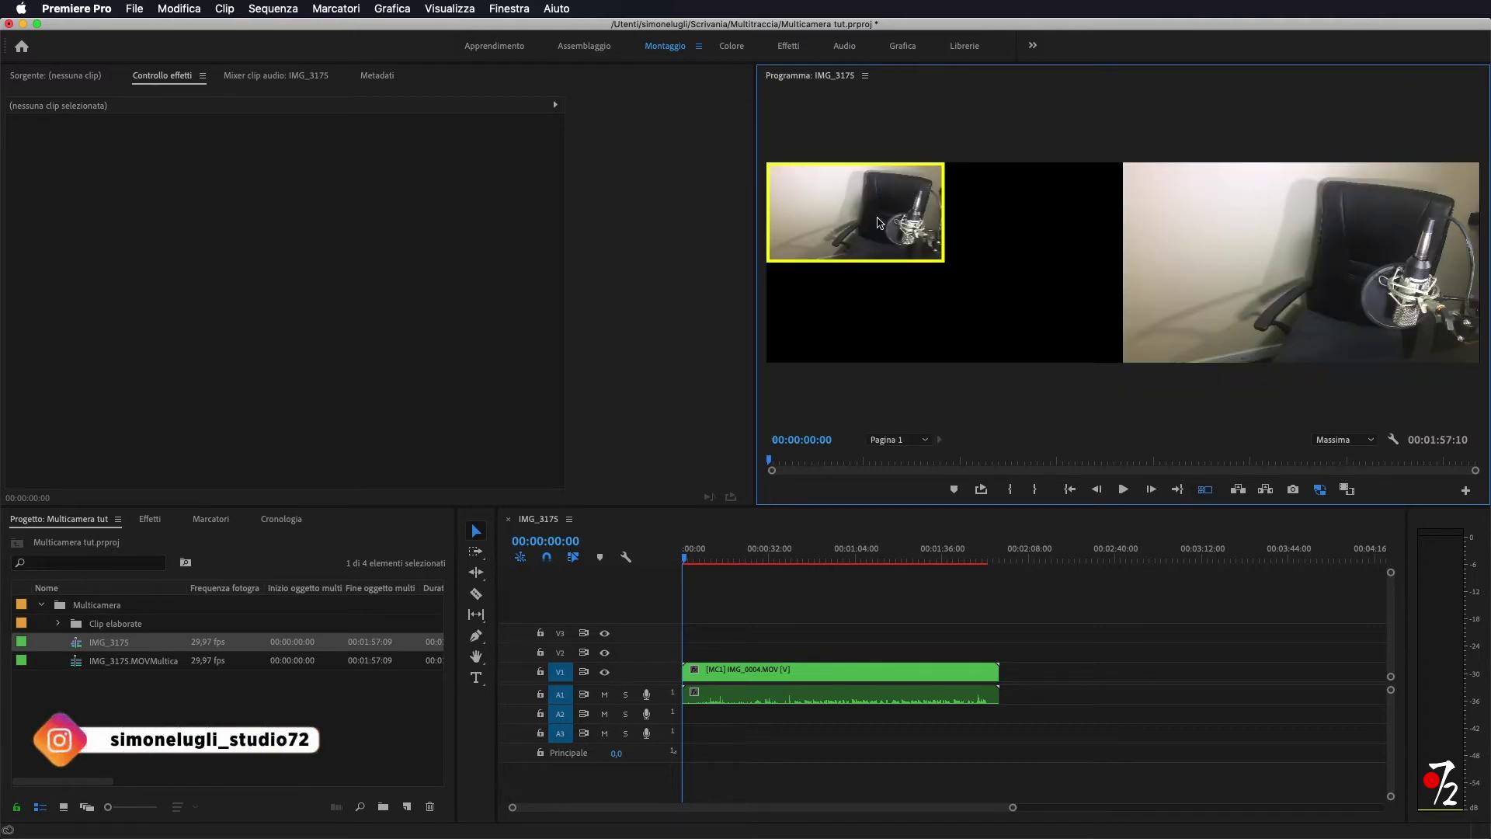
Preview the footage, then trim about 30 seconds off the multicam clip's start.
{"action": "left_click", "coordinate": [690, 558]}
{"action": "left_click_drag", "start_coordinate": [690, 557], "coordinate": [792, 562]}
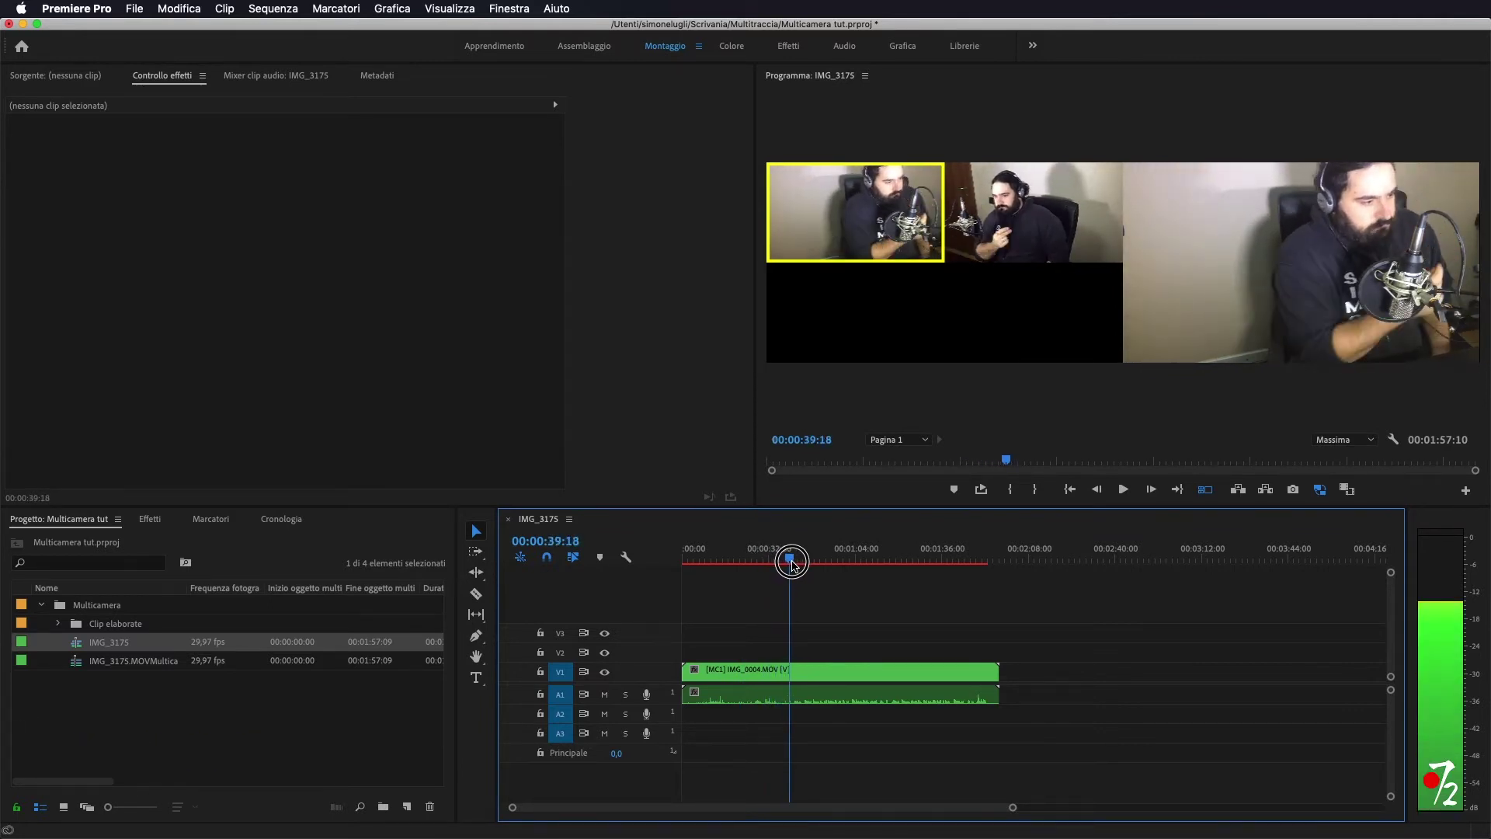
{"action": "mouse_move", "coordinate": [684, 669]}
{"action": "left_mouse_down"}
{"action": "mouse_move", "coordinate": [789, 670]}
{"action": "mouse_move", "coordinate": [727, 678]}
{"action": "left_mouse_up"}
Return to the sequence start and test switching between camera 1 and camera 2 angles.
{"action": "key", "text": "Home"}
{"action": "left_click", "coordinate": [1020, 207]}
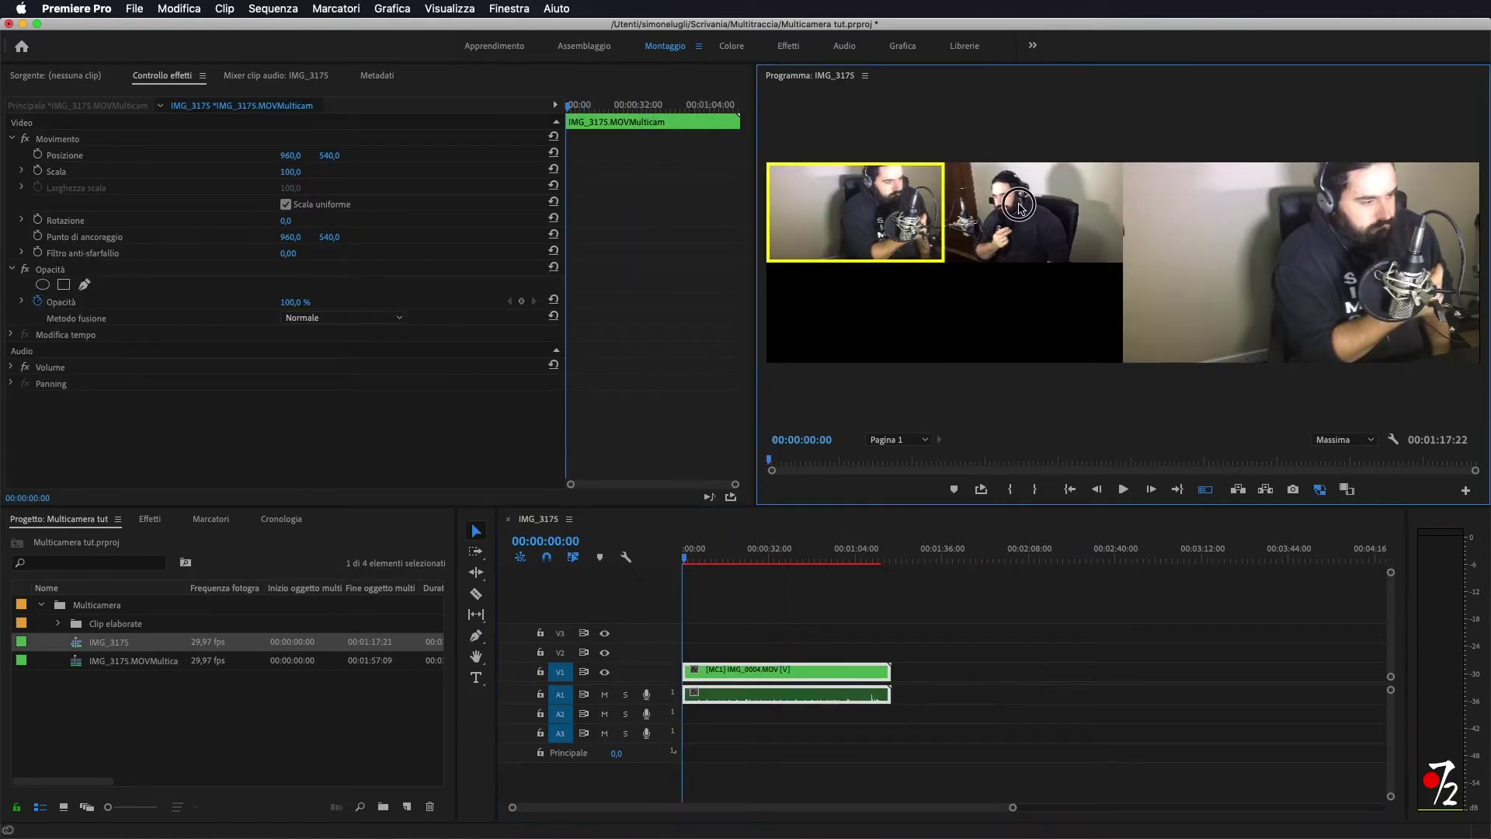
{"action": "left_click", "coordinate": [1020, 206]}
{"action": "left_click", "coordinate": [925, 208]}
{"action": "left_click", "coordinate": [1057, 204]}
{"action": "left_click", "coordinate": [918, 199]}
{"action": "left_click", "coordinate": [1054, 199]}
{"action": "left_click", "coordinate": [836, 233]}
{"action": "left_click", "coordinate": [1007, 229]}
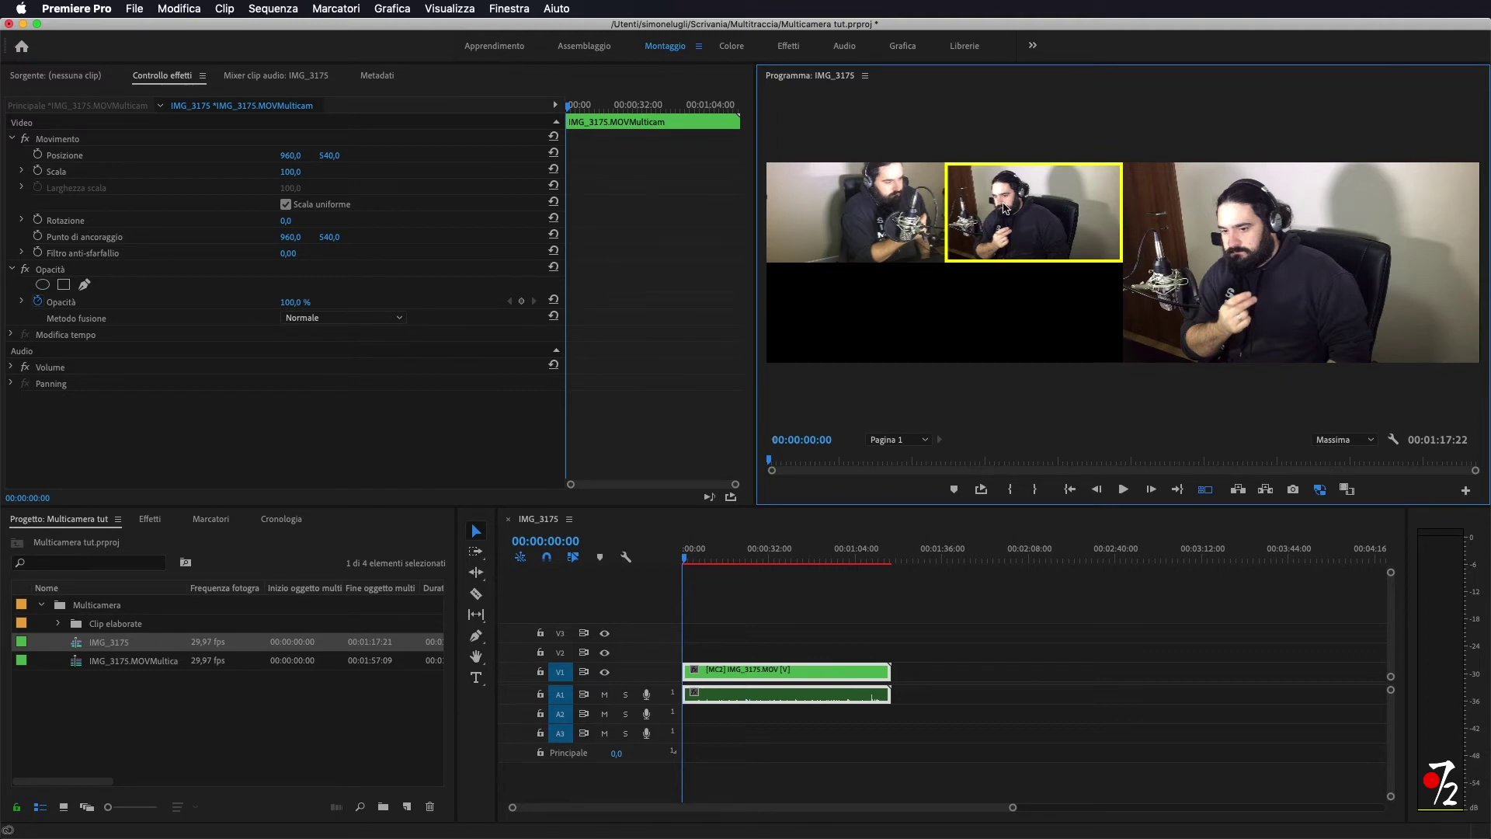
{"action": "left_click", "coordinate": [872, 198]}
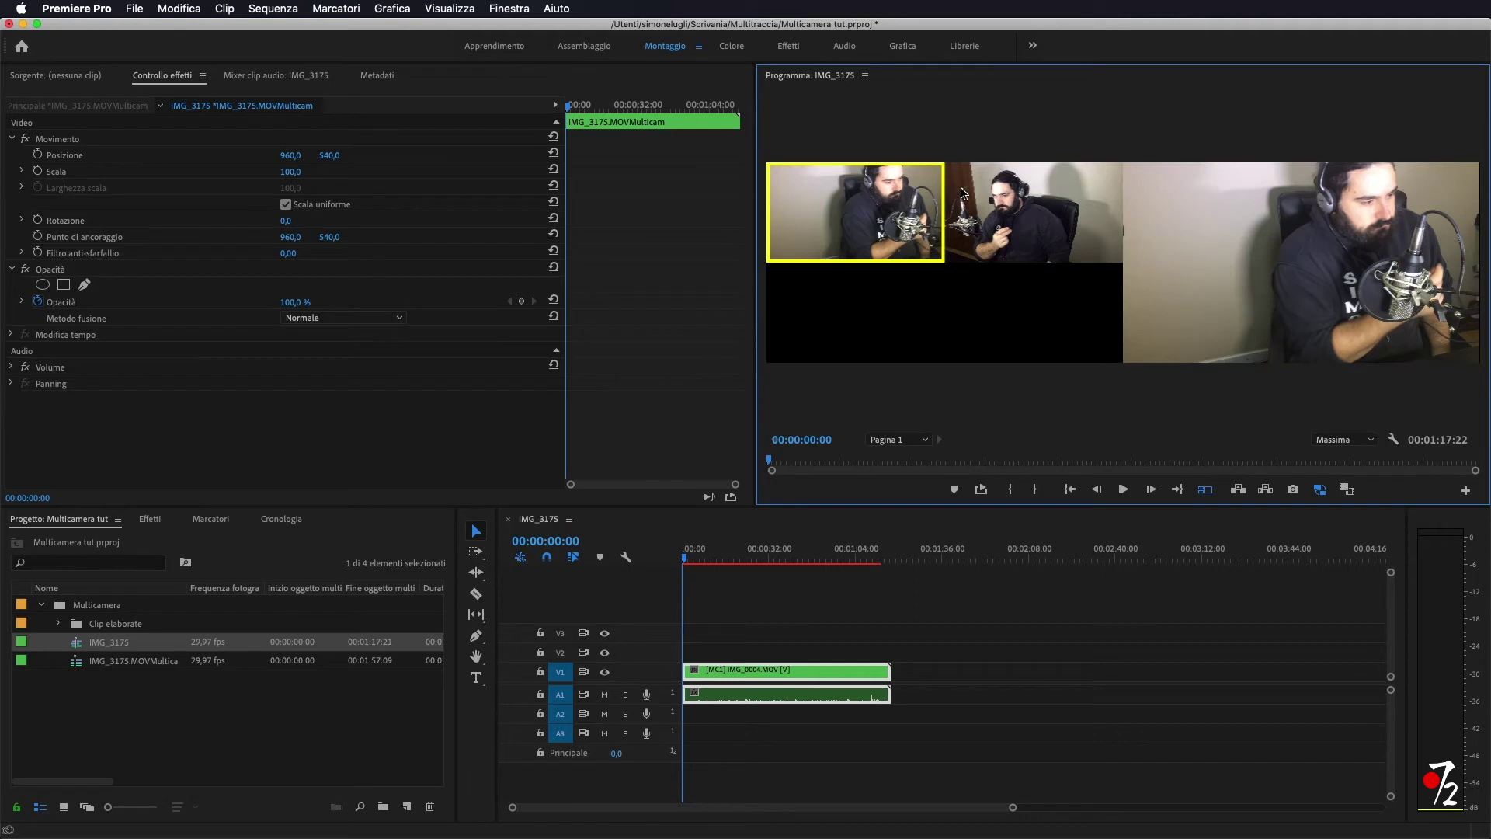
{"action": "left_click", "coordinate": [1010, 213]}
Play the sequence and record live cuts alternating camera 1 and camera 2, then stop.
{"action": "key", "text": "space"}
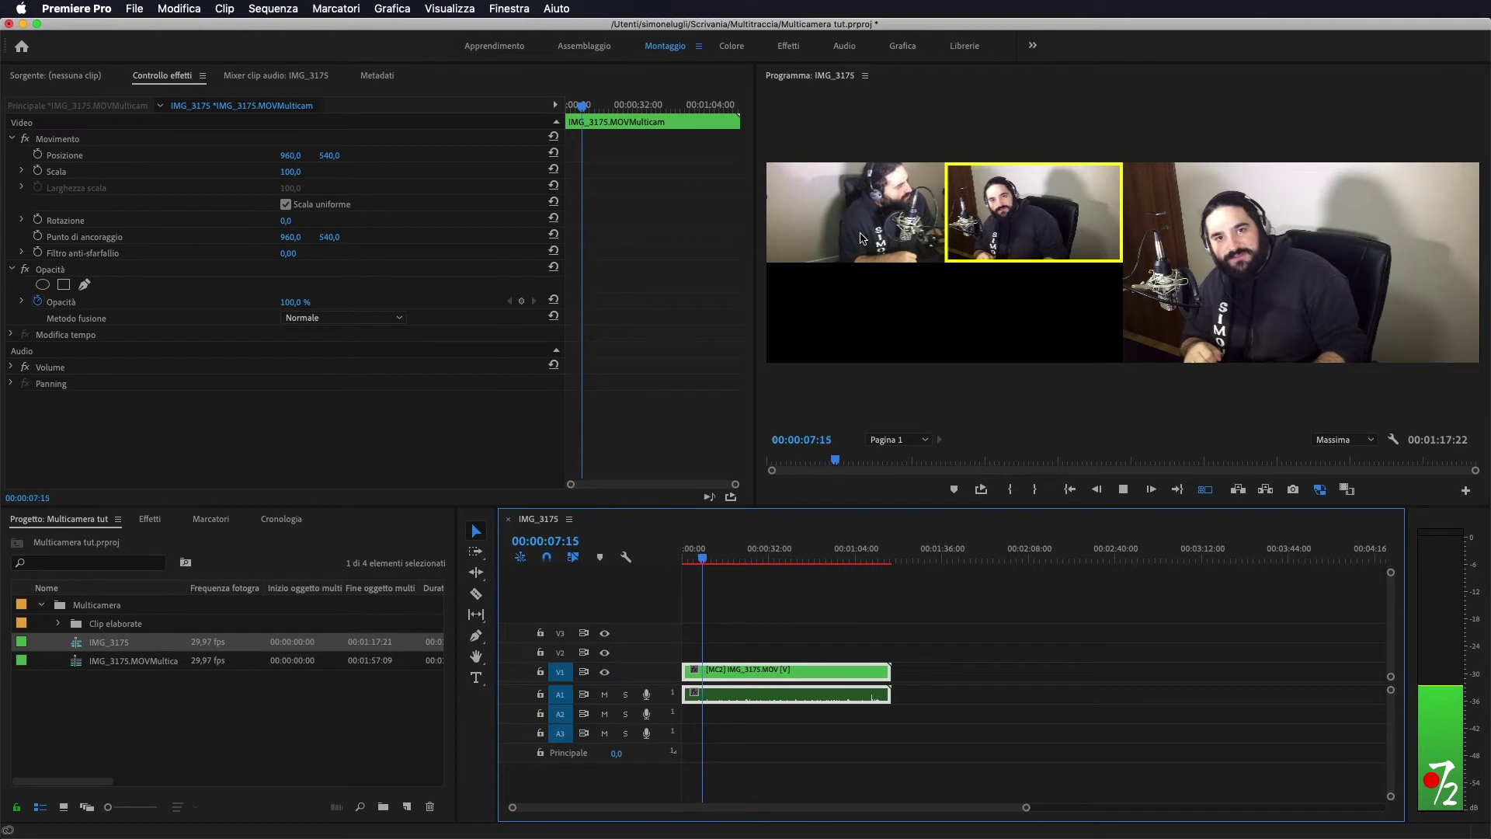
{"action": "left_click", "coordinate": [860, 238]}
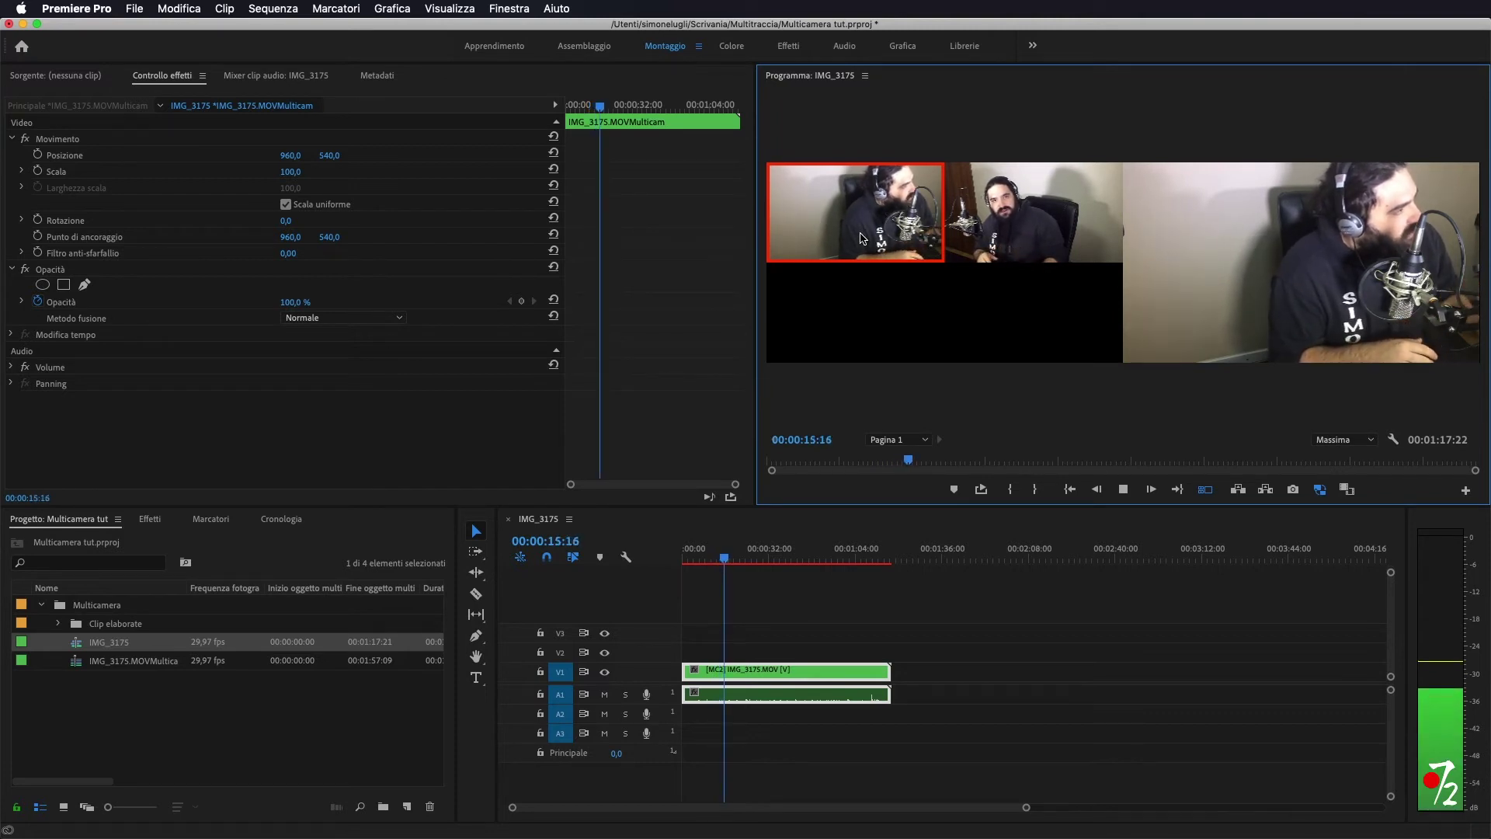
{"action": "key", "text": "2"}
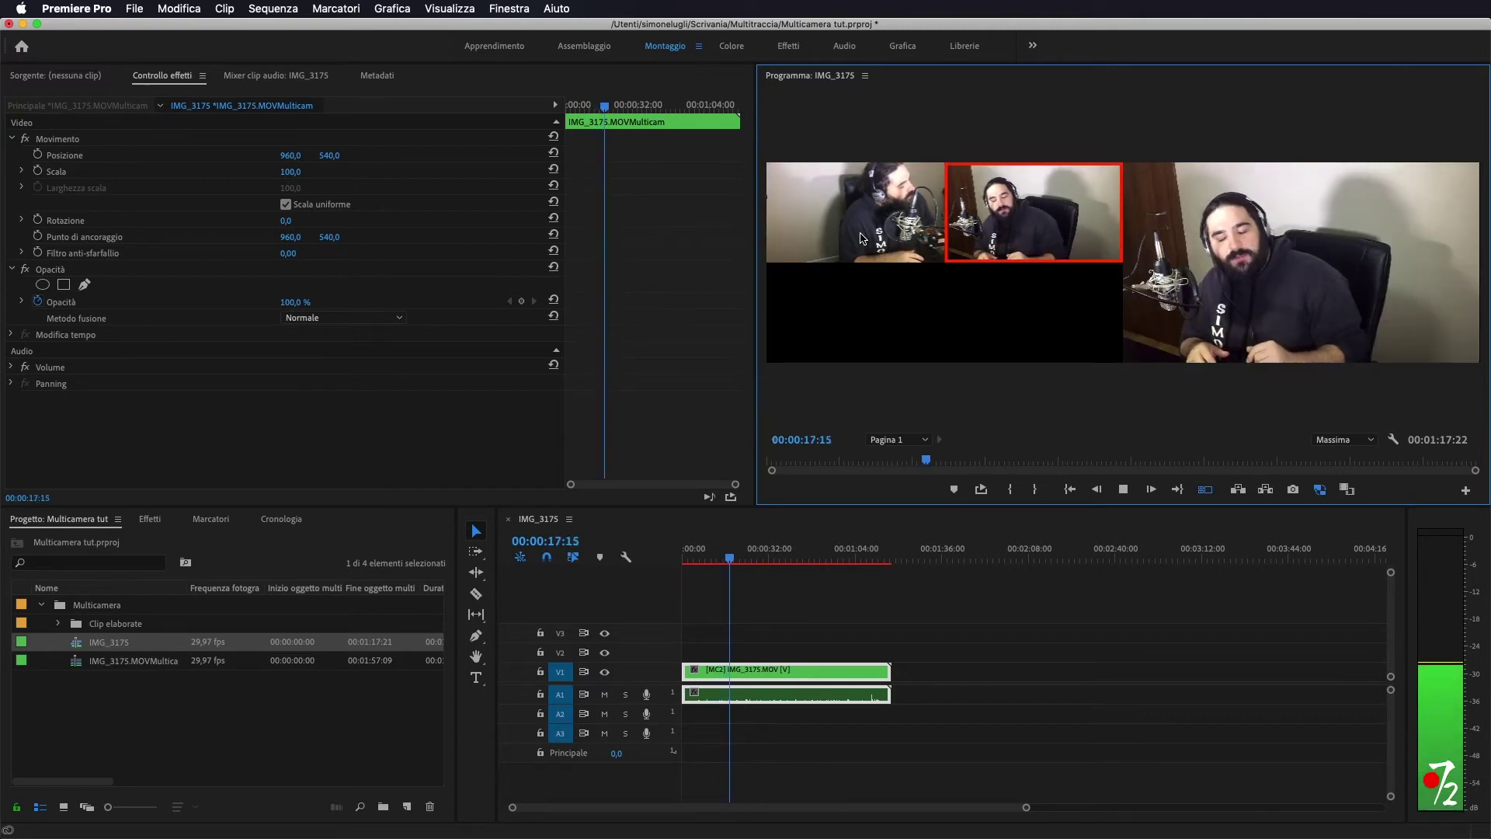
{"action": "left_click", "coordinate": [861, 238]}
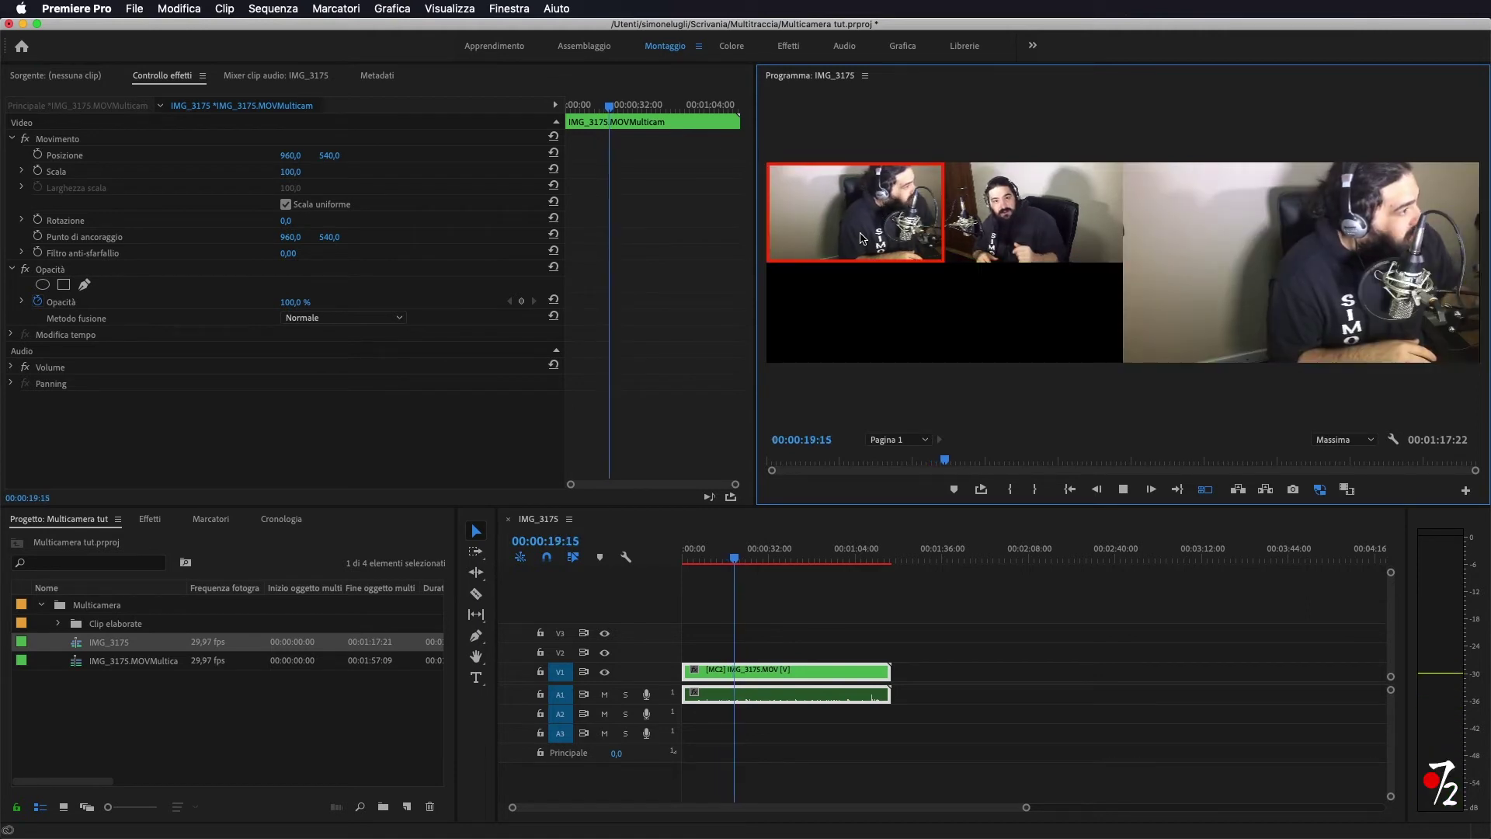
{"action": "key", "text": "2"}
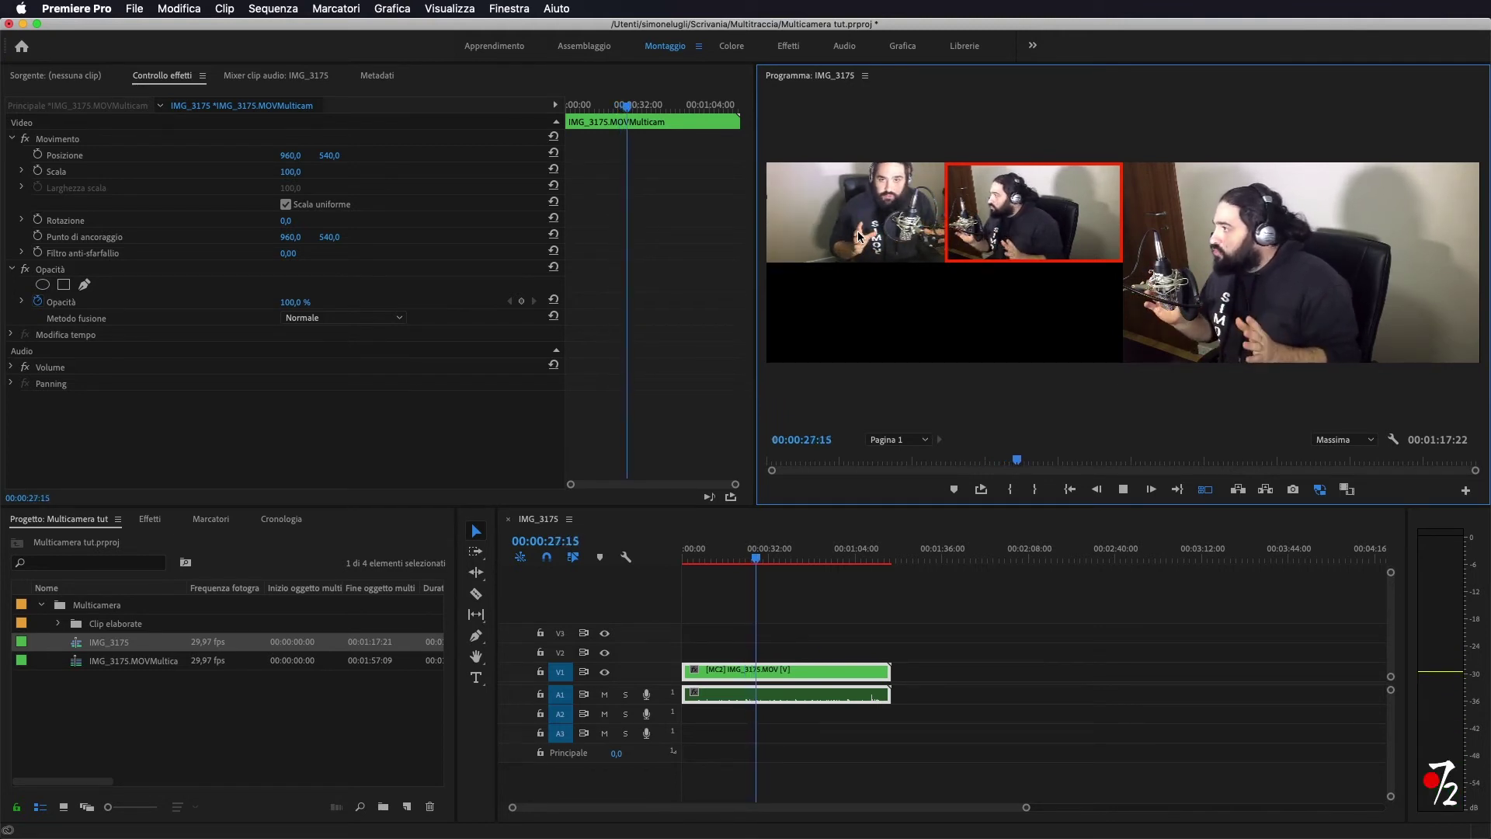
{"action": "left_click", "coordinate": [859, 237]}
{"action": "left_click", "coordinate": [1002, 217]}
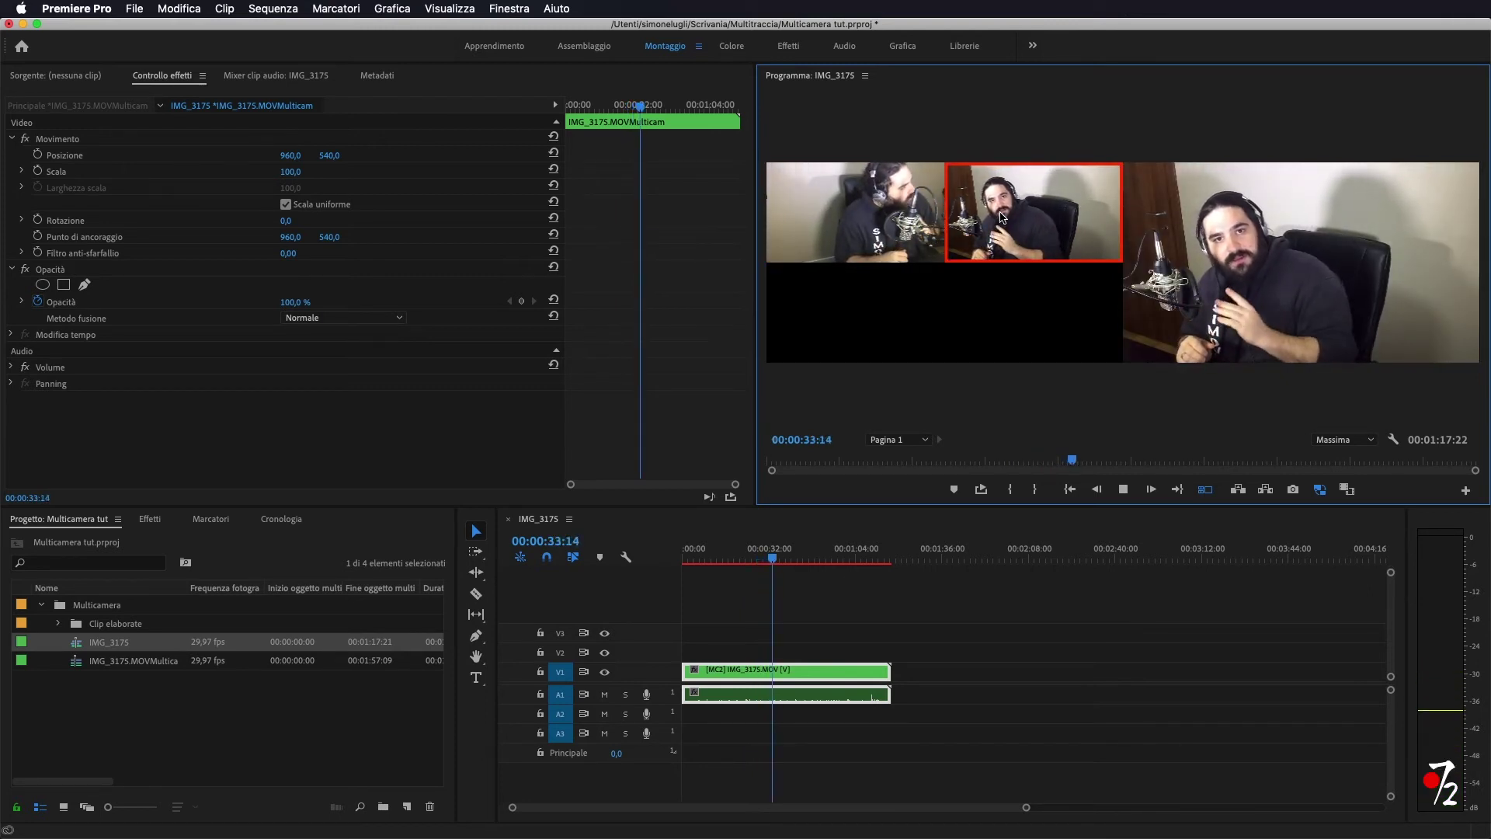
{"action": "key", "text": "space"}
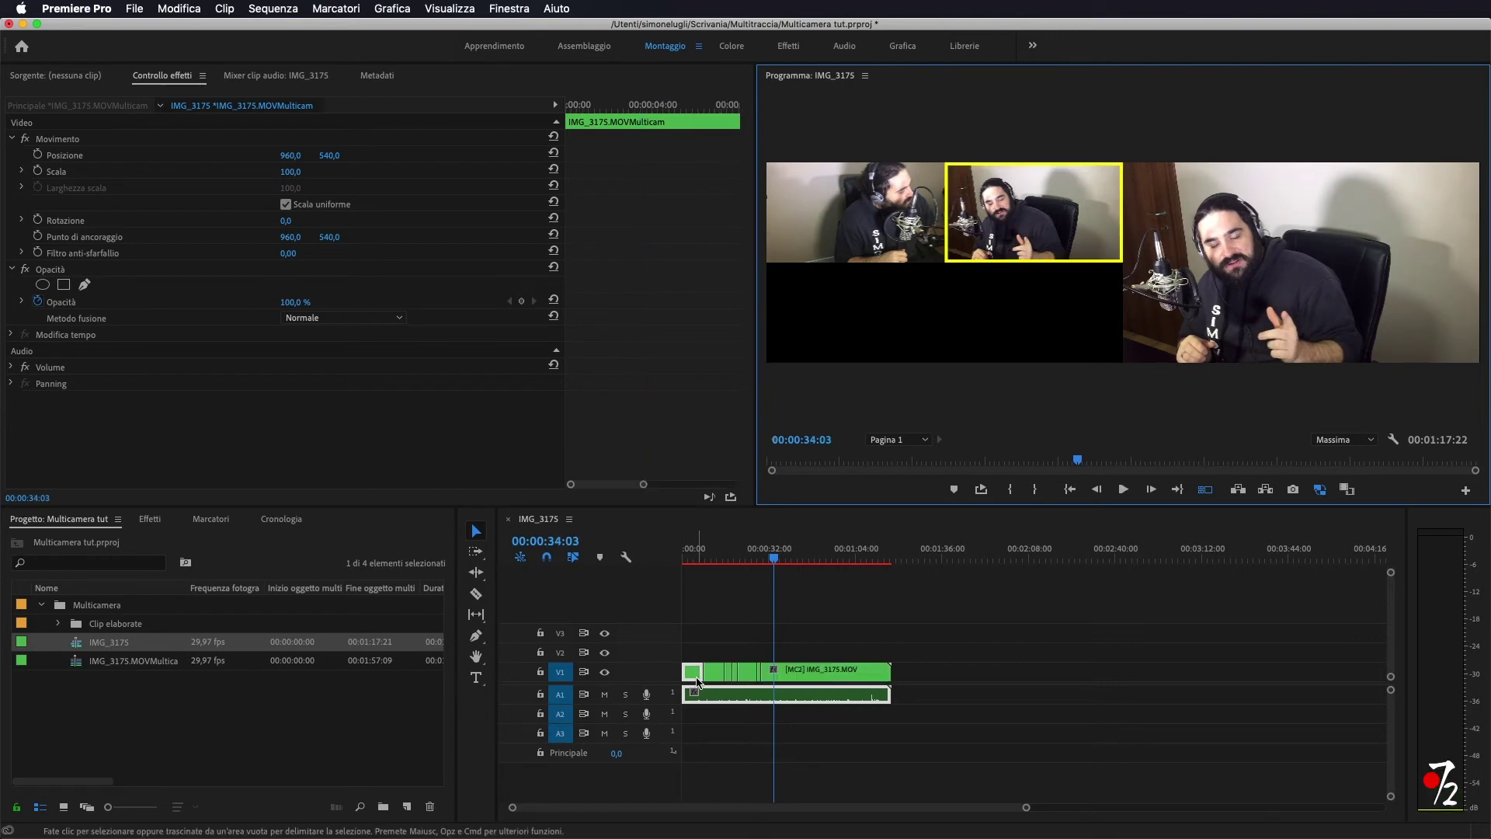
Zoom the timeline in and scrub back from about 16 seconds to review the [MC1]/[MC2] cuts.
{"action": "left_click_drag", "start_coordinate": [1026, 808], "coordinate": [782, 809]}
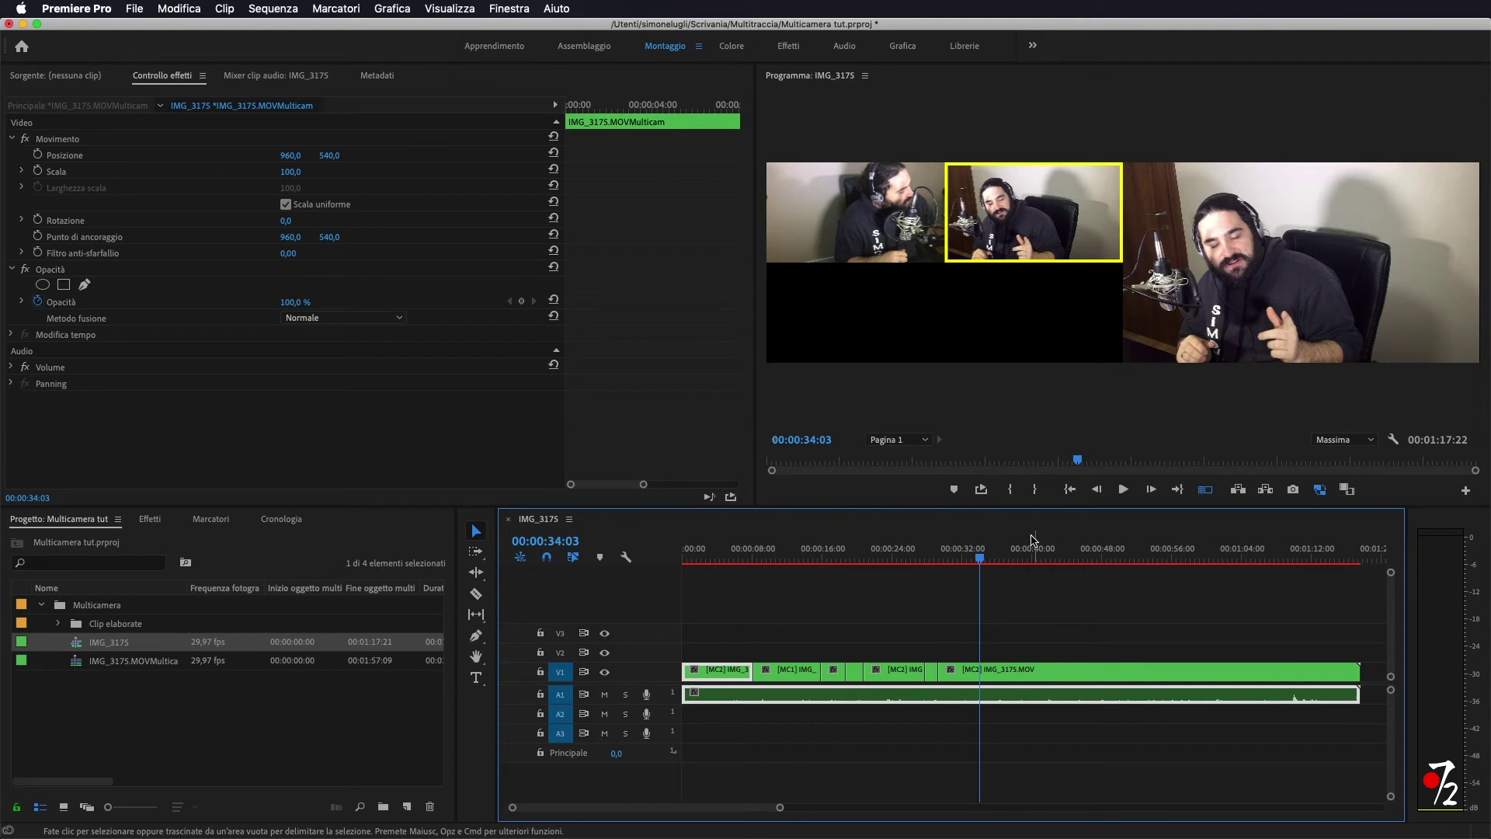
{"action": "left_click_drag", "start_coordinate": [979, 557], "coordinate": [825, 566]}
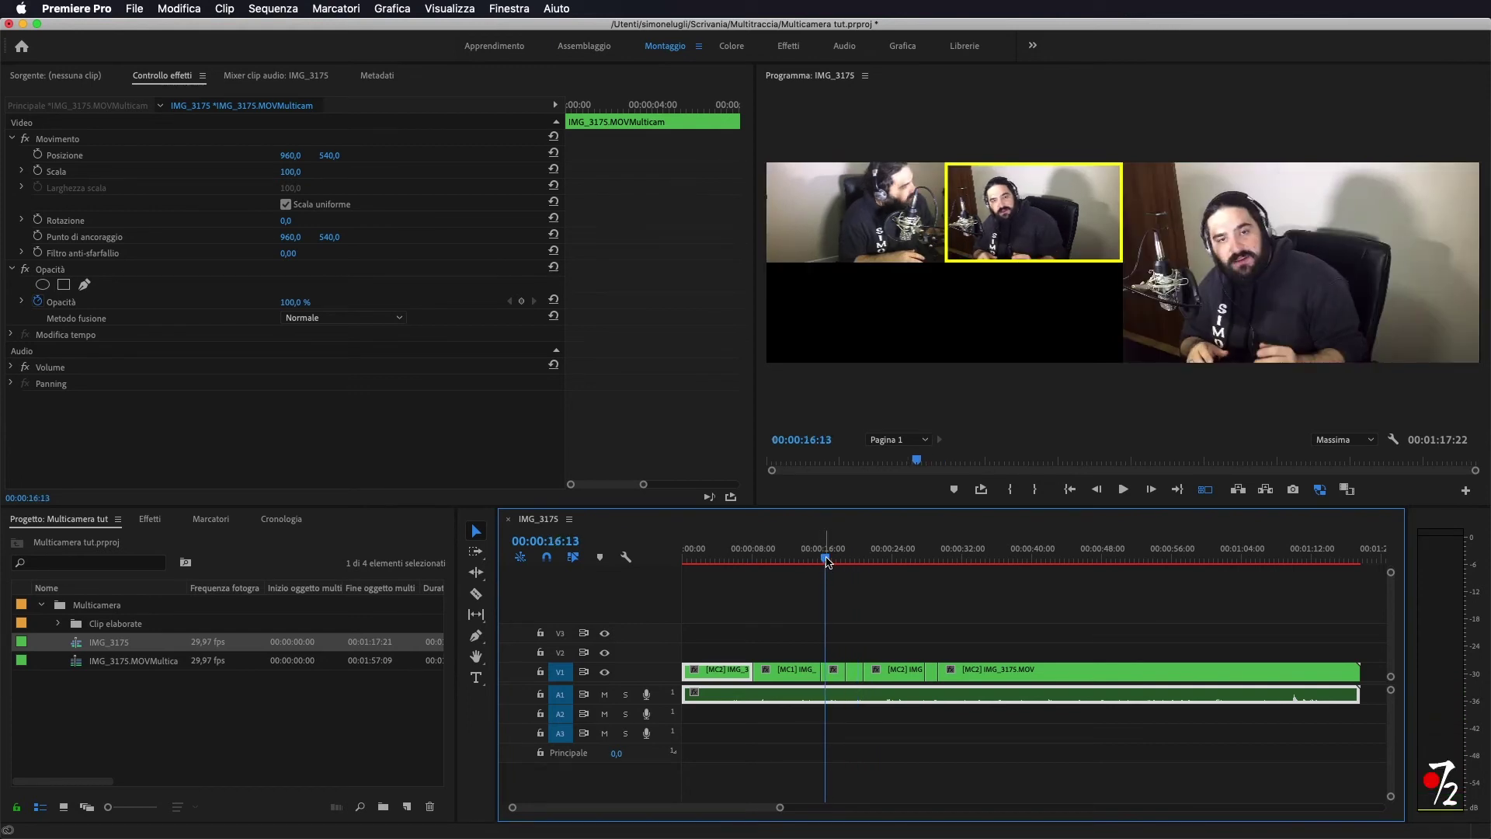
{"action": "left_click", "coordinate": [823, 558]}
{"action": "mouse_move", "coordinate": [824, 558]}
{"action": "left_mouse_down"}
{"action": "mouse_move", "coordinate": [725, 566]}
{"action": "mouse_move", "coordinate": [830, 573]}
{"action": "left_mouse_up"}
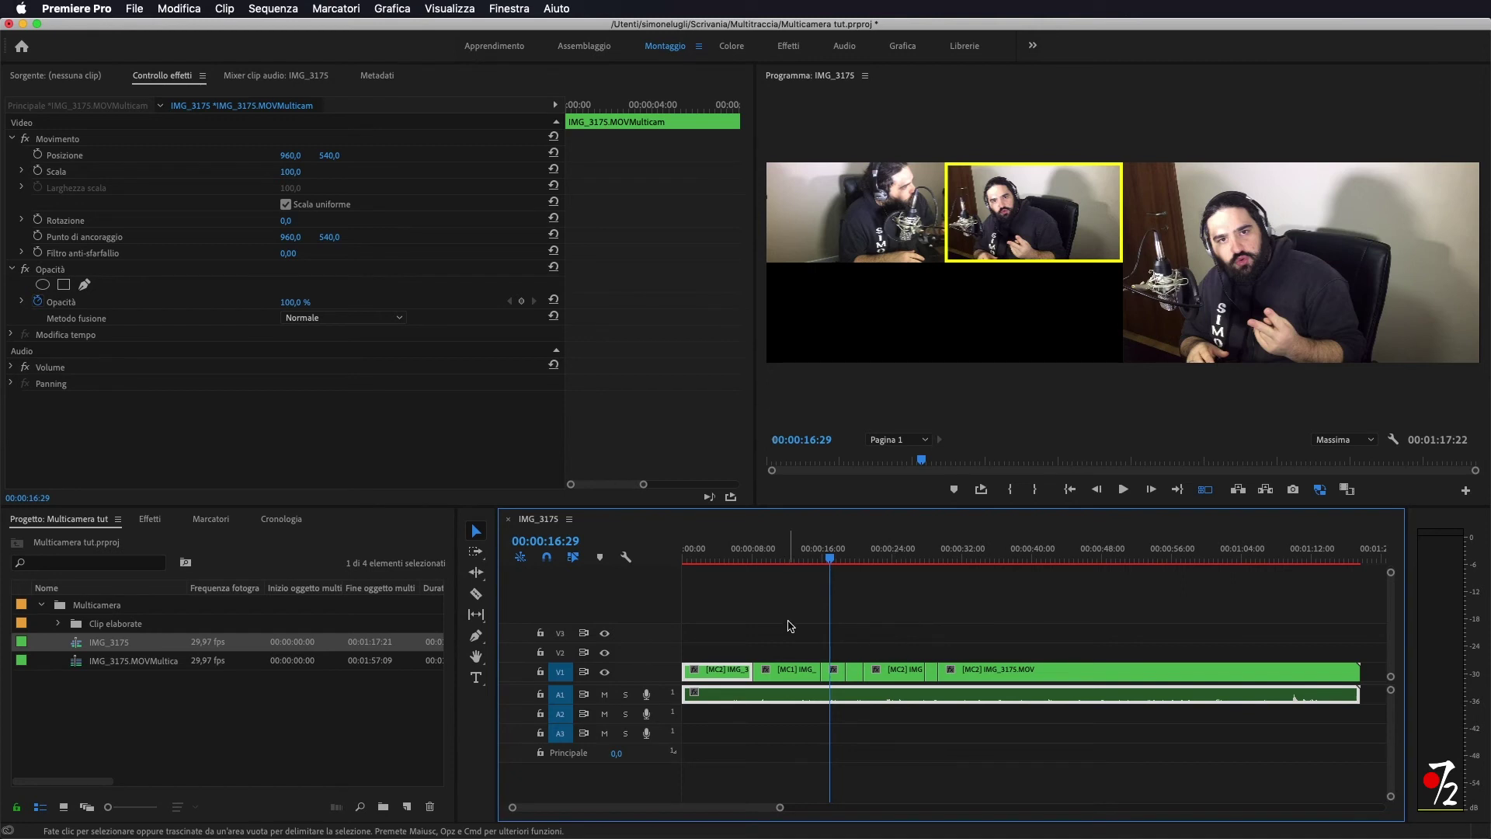
Zoom in further and trim the camera cut point near 15 seconds.
{"action": "left_click_drag", "start_coordinate": [780, 810], "coordinate": [660, 808]}
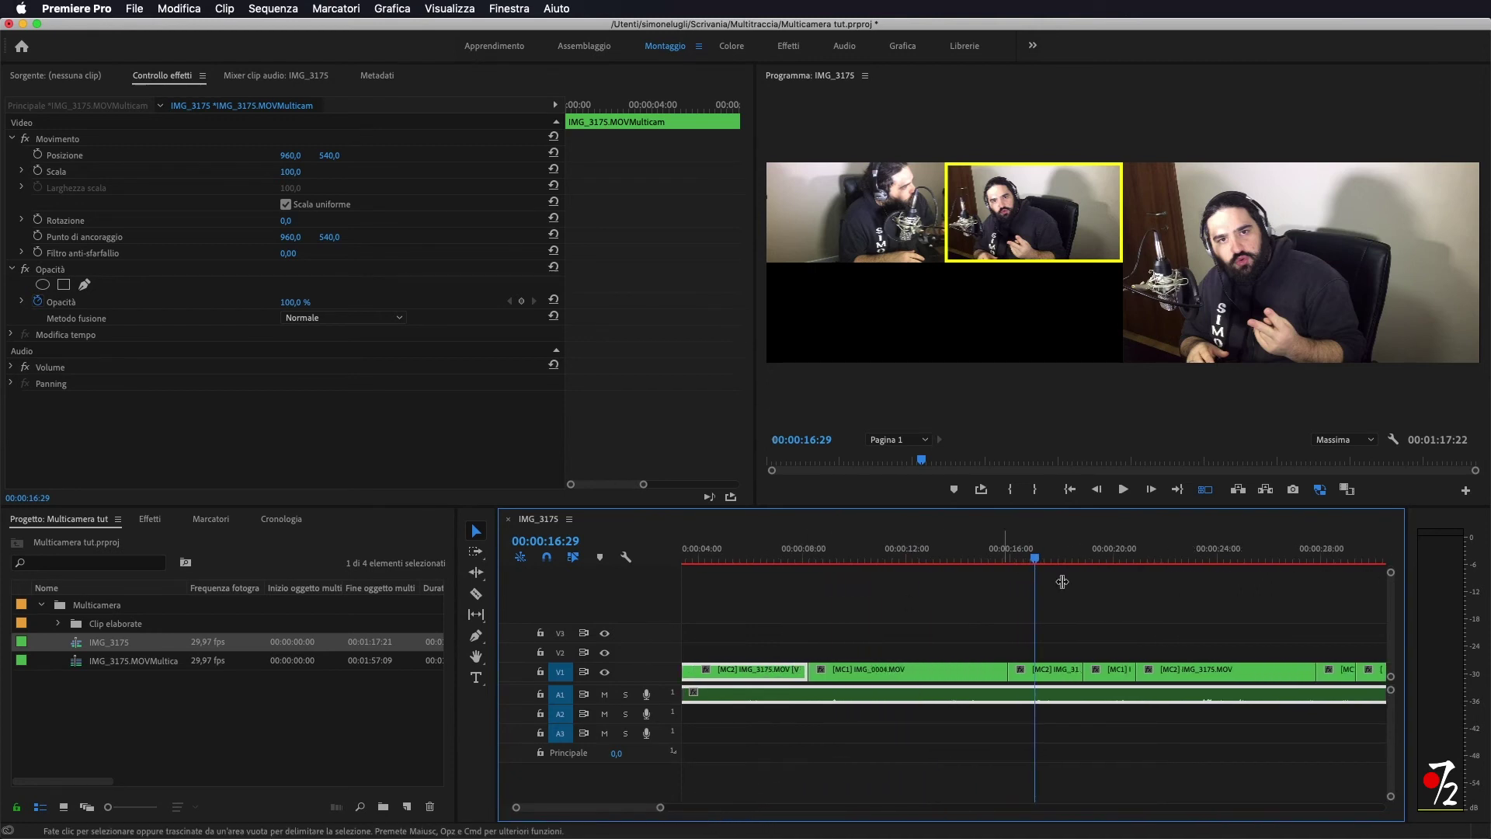
{"action": "left_click", "coordinate": [1021, 560]}
{"action": "left_click_drag", "start_coordinate": [1021, 559], "coordinate": [1000, 565]}
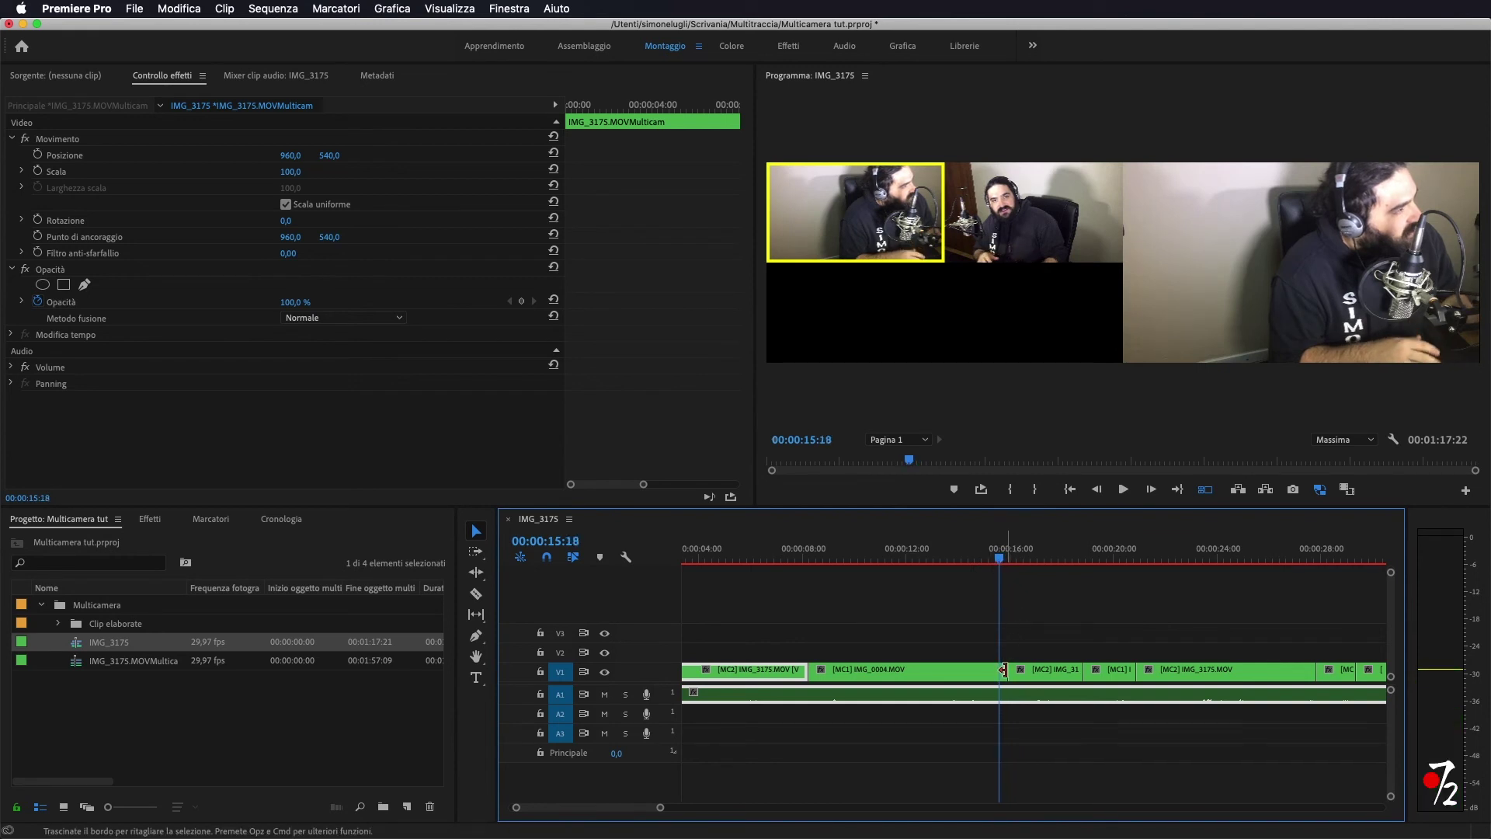
{"action": "left_click_drag", "start_coordinate": [1010, 671], "coordinate": [996, 672]}
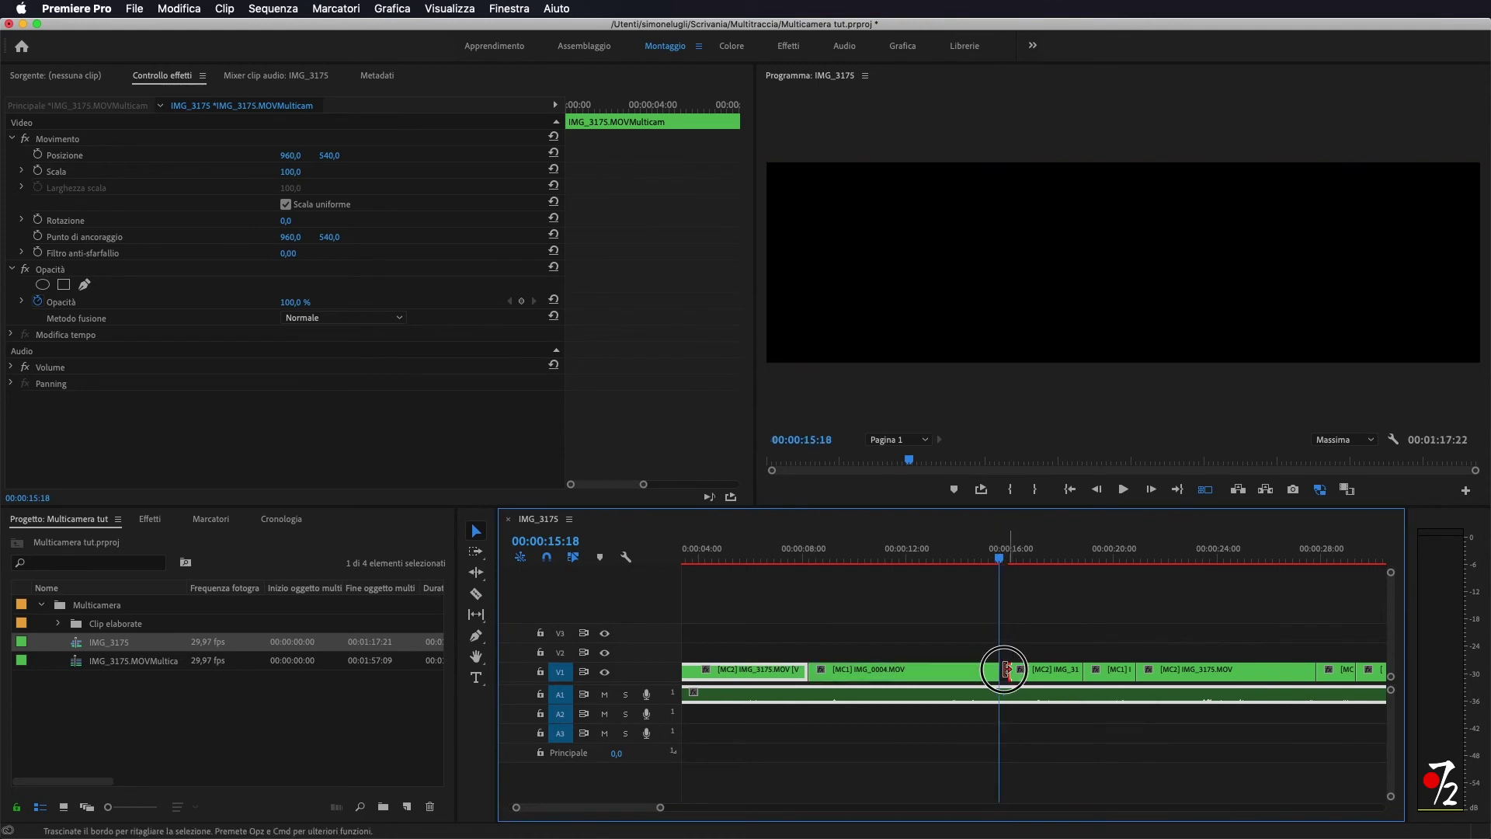
Trim the first camera 1 shot near 7 seconds so it meets the camera 2 shot.
{"action": "left_click_drag", "start_coordinate": [1001, 556], "coordinate": [800, 593]}
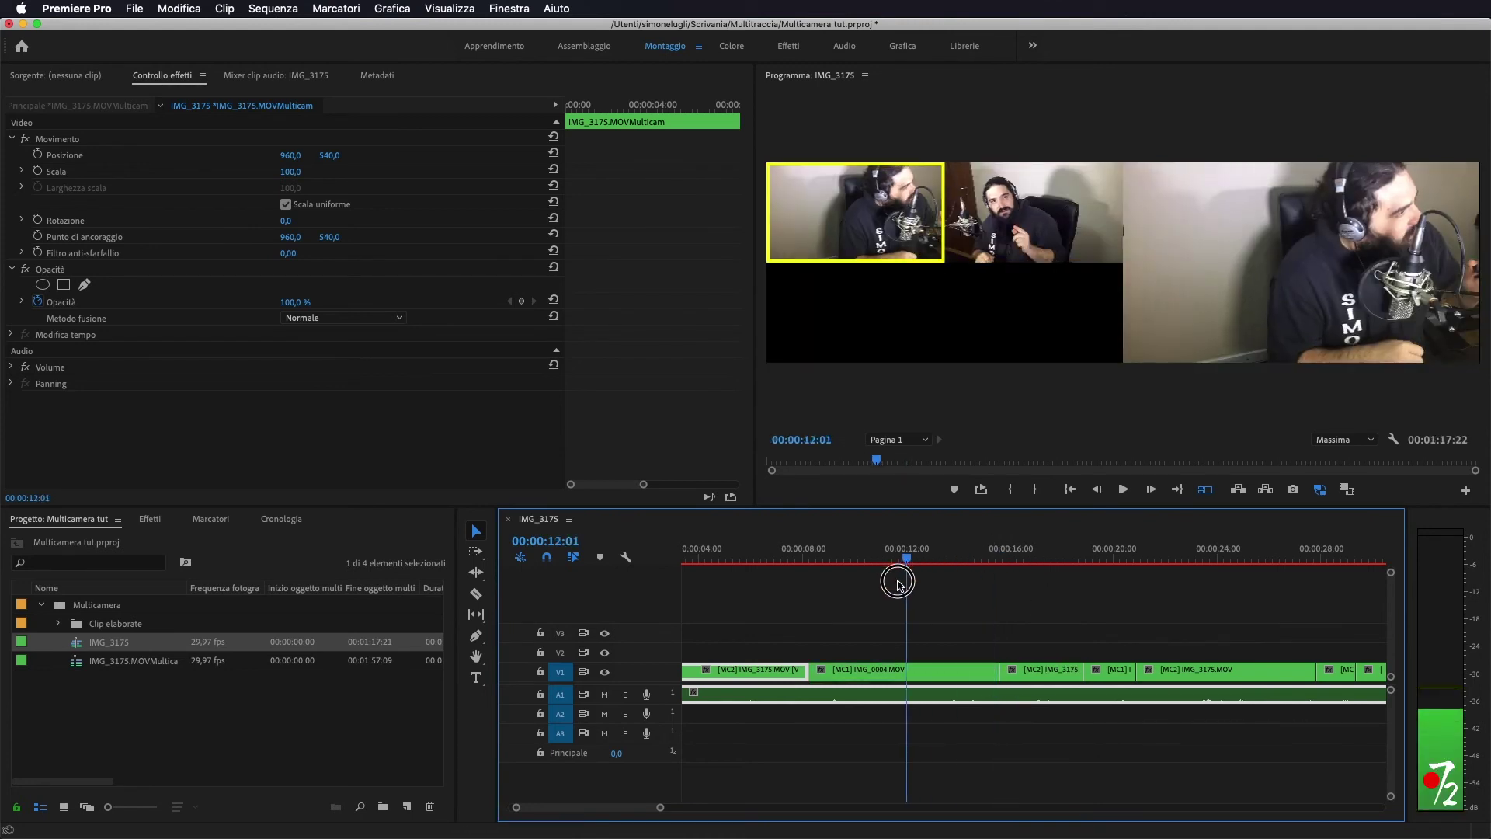
{"action": "left_click_drag", "start_coordinate": [809, 672], "coordinate": [820, 672]}
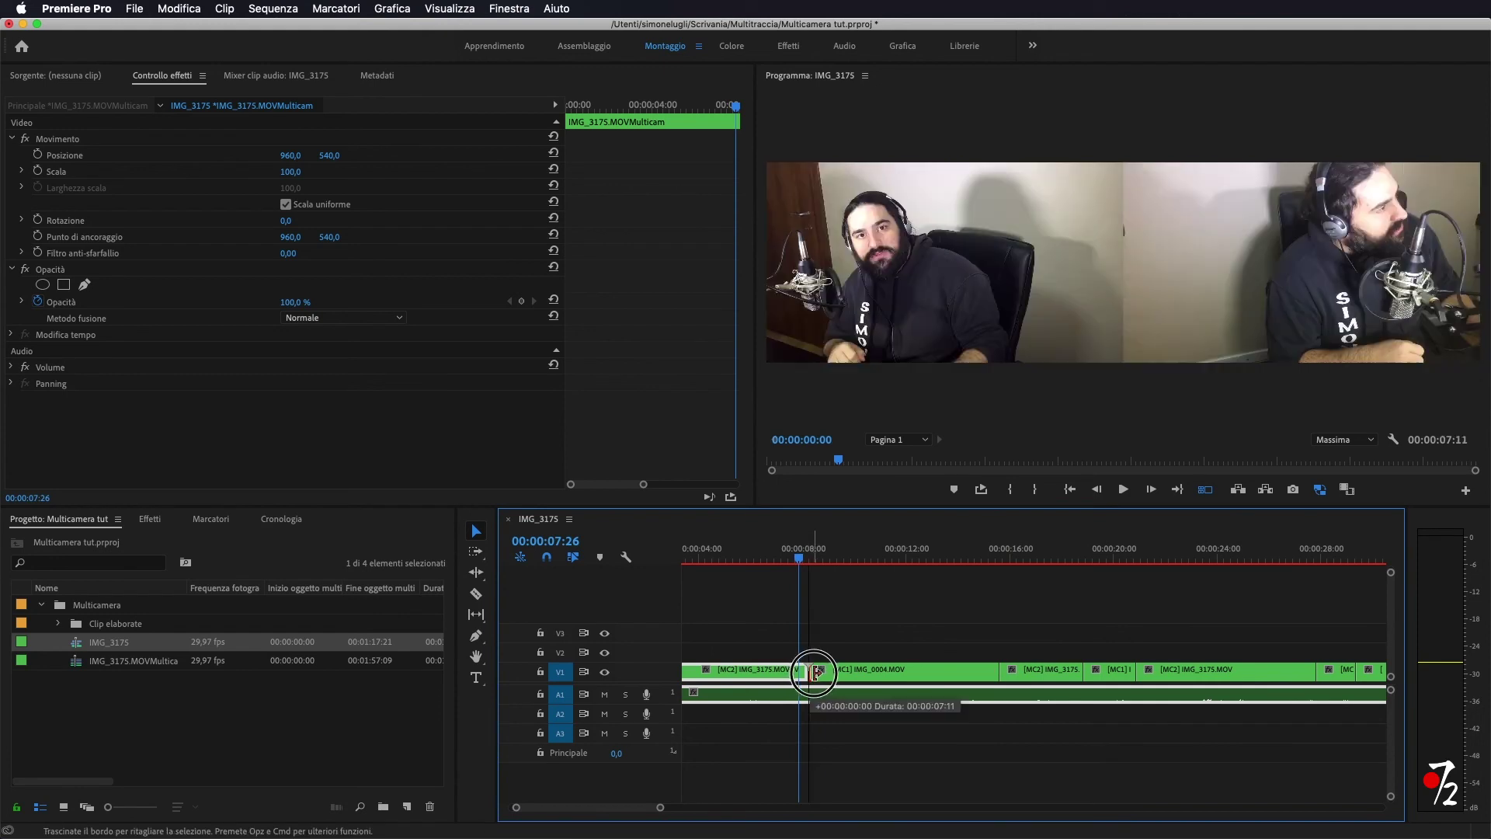
{"action": "left_click_drag", "start_coordinate": [810, 670], "coordinate": [800, 673]}
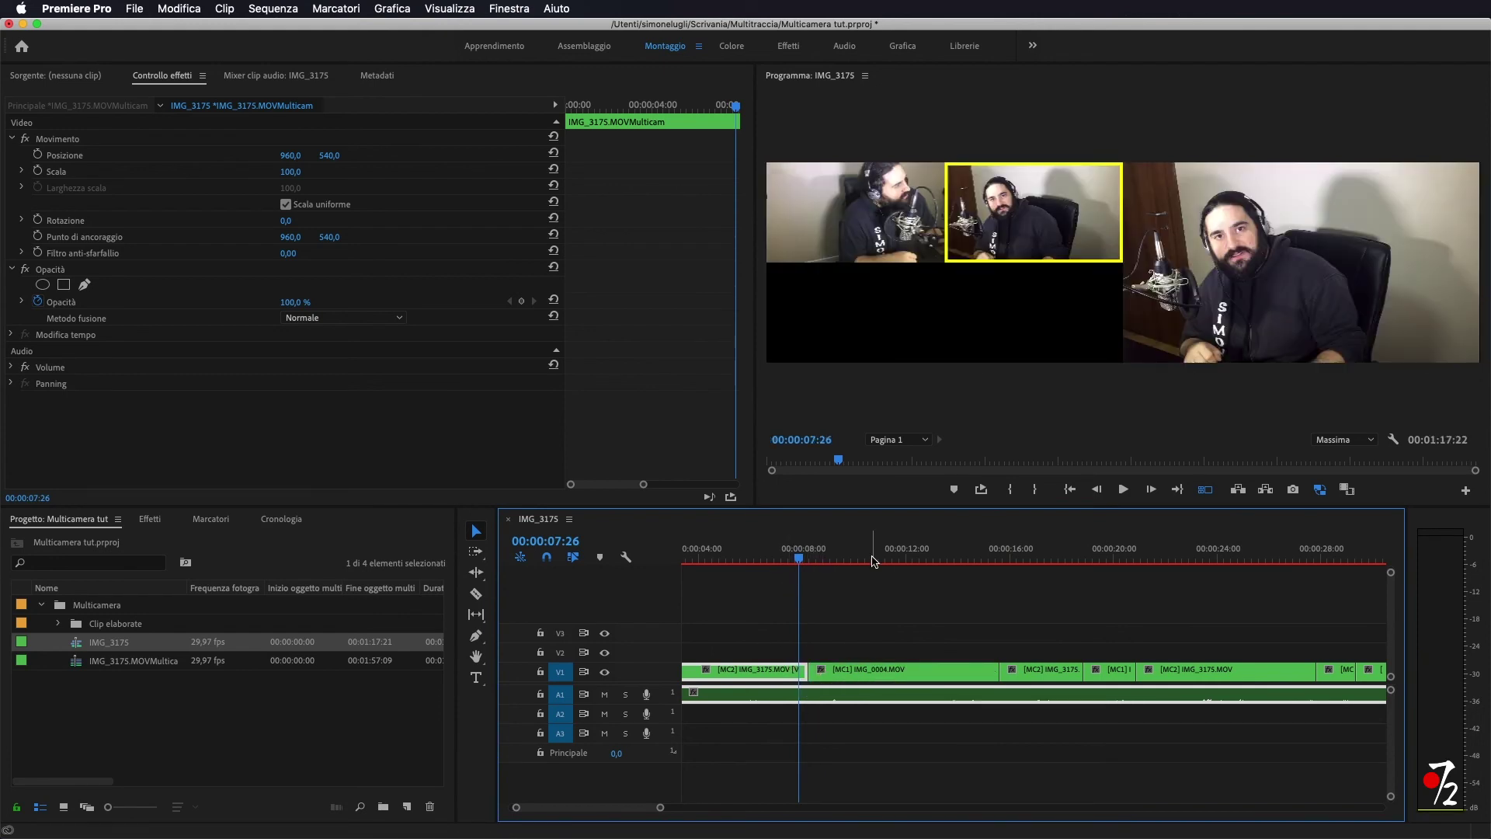